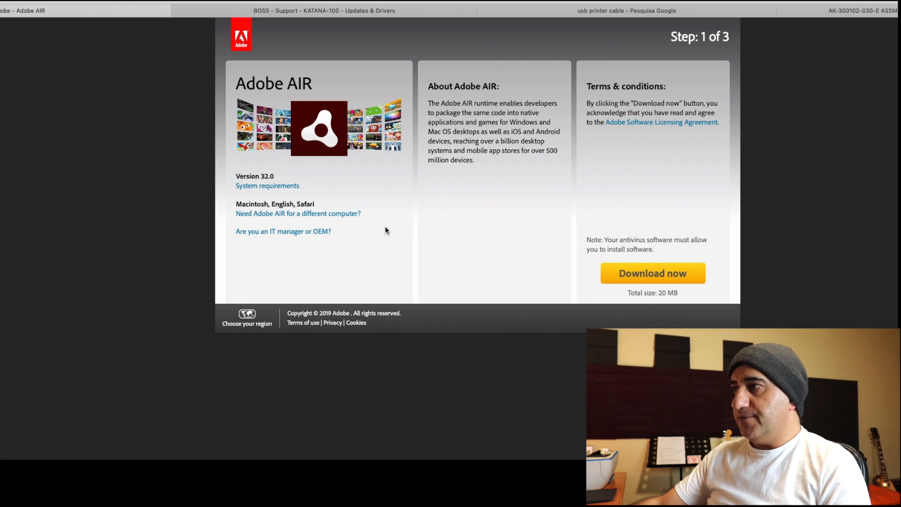
# Examine the available downloads on the BOSS KATANA-100 Updates & Drivers support page.
pyautogui.click(370, 11)
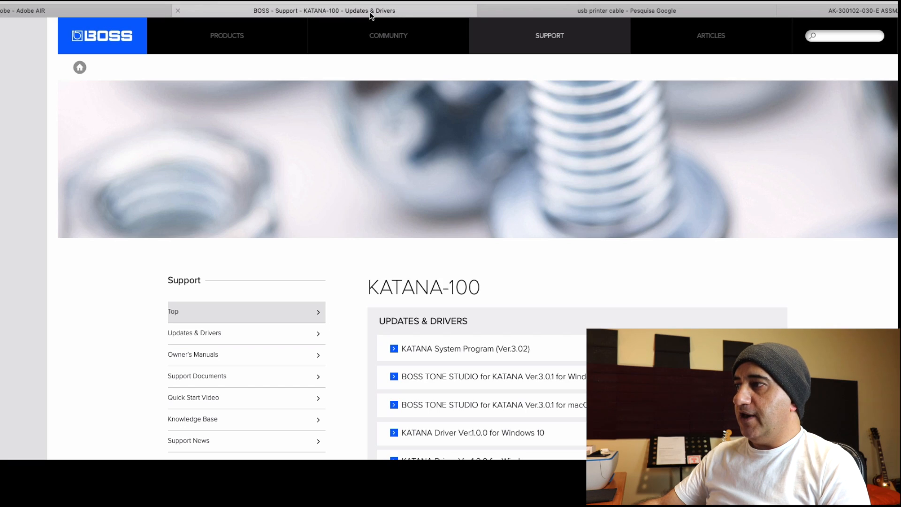
pyautogui.scroll(-3, 460, 211)
pyautogui.scroll(-1, 460, 214)
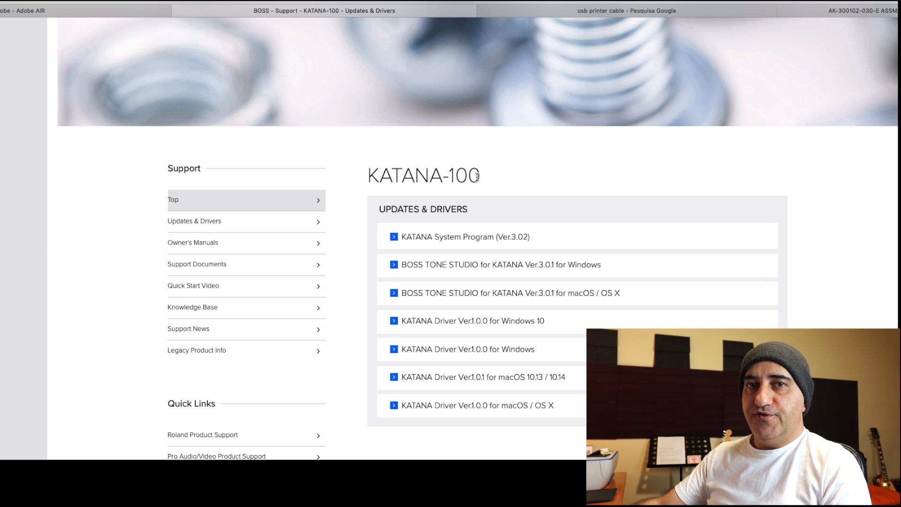
pyautogui.scroll(-1, 618, 206)
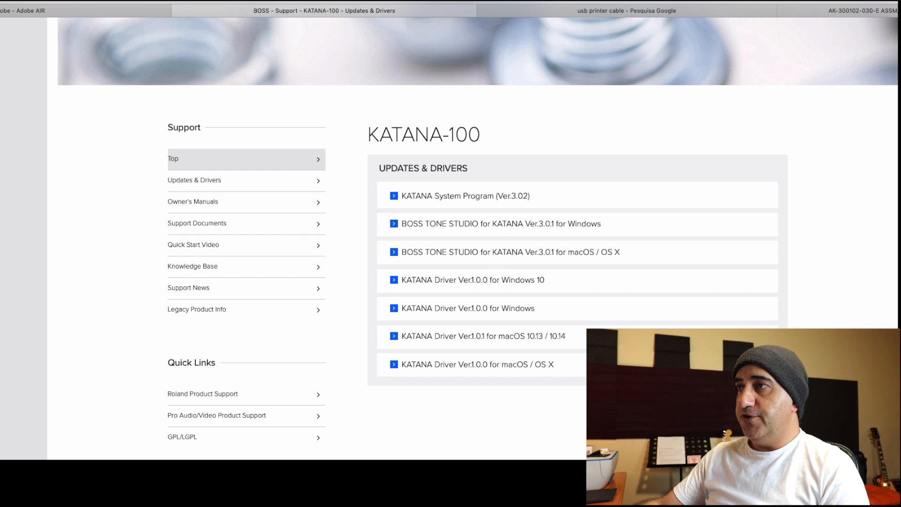
# Switch to BOSS Tone Studio for KATANA, view the current patch in the editor and return to the librarian.
pyautogui.press('super+h')
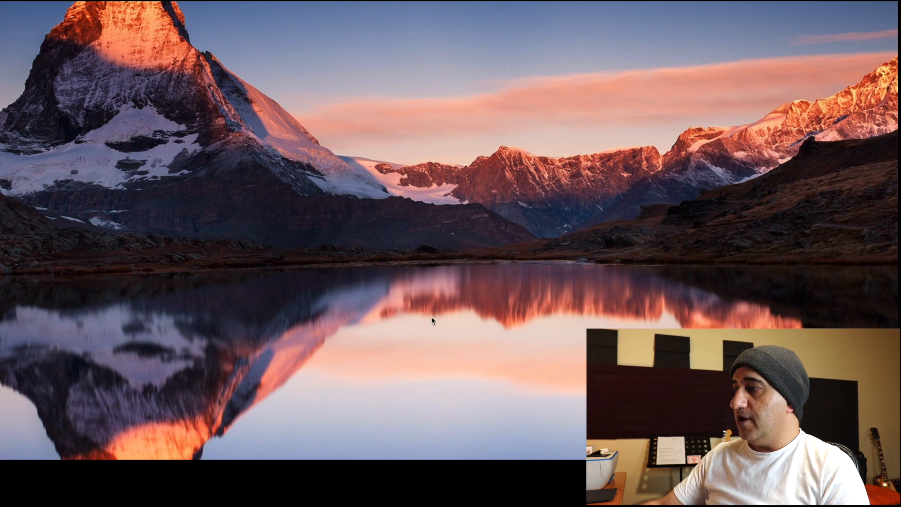
pyautogui.click(374, 458)
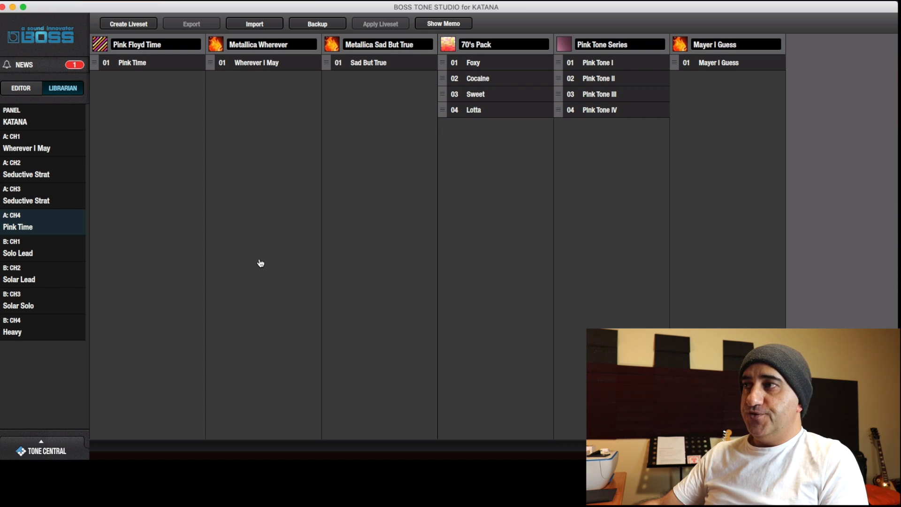
pyautogui.click(28, 89)
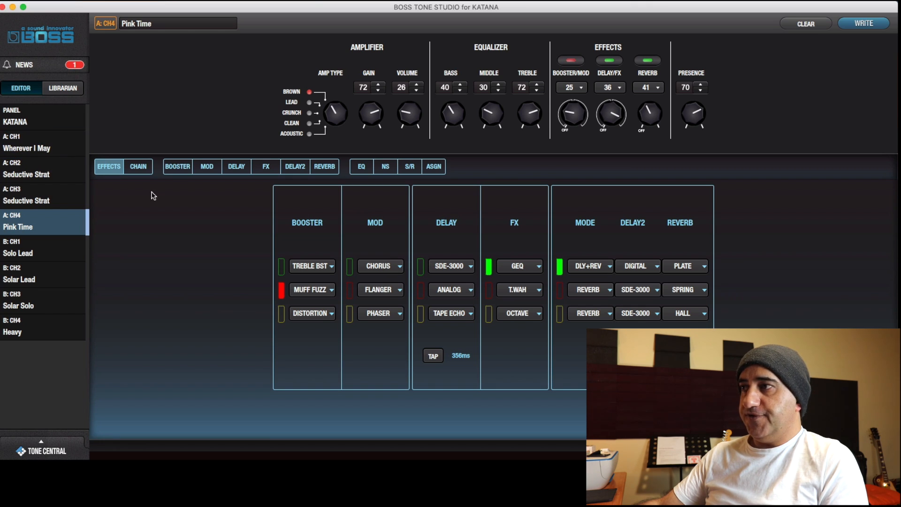
pyautogui.click(69, 91)
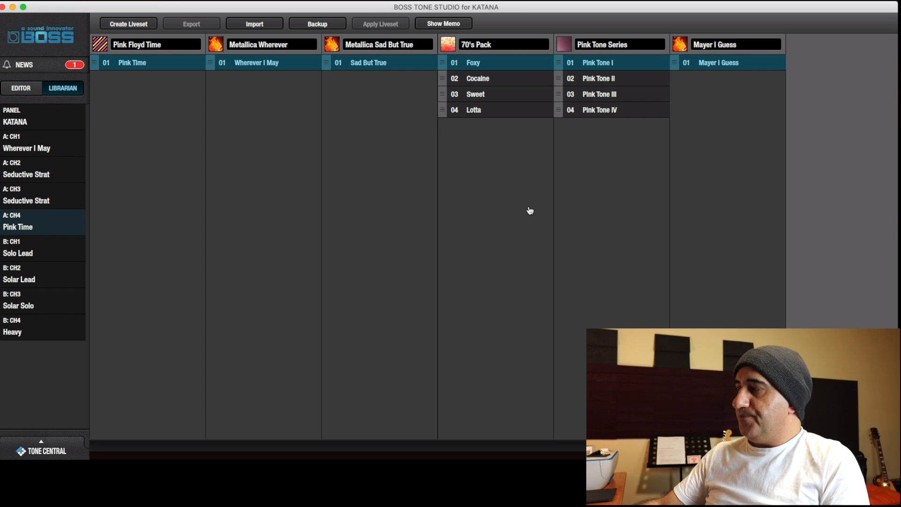
# Import the liveset file 70's Pack.tsl from the 70's Pack folder inside Bundle Presets/_Katana on the Desktop.
pyautogui.click(255, 24)
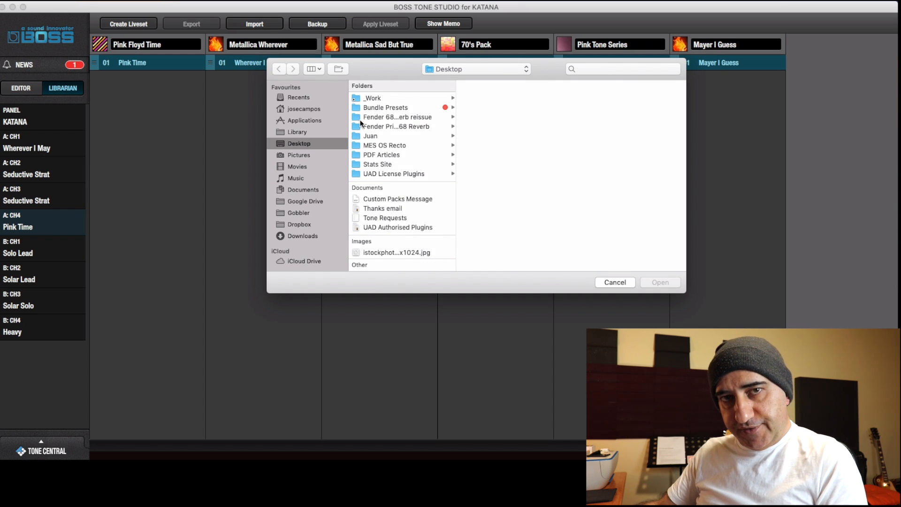
pyautogui.click(389, 107)
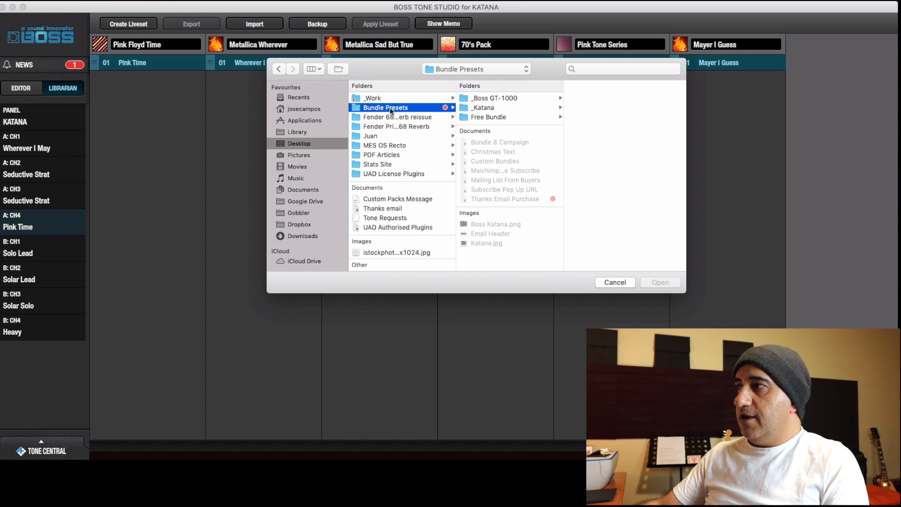
pyautogui.click(493, 108)
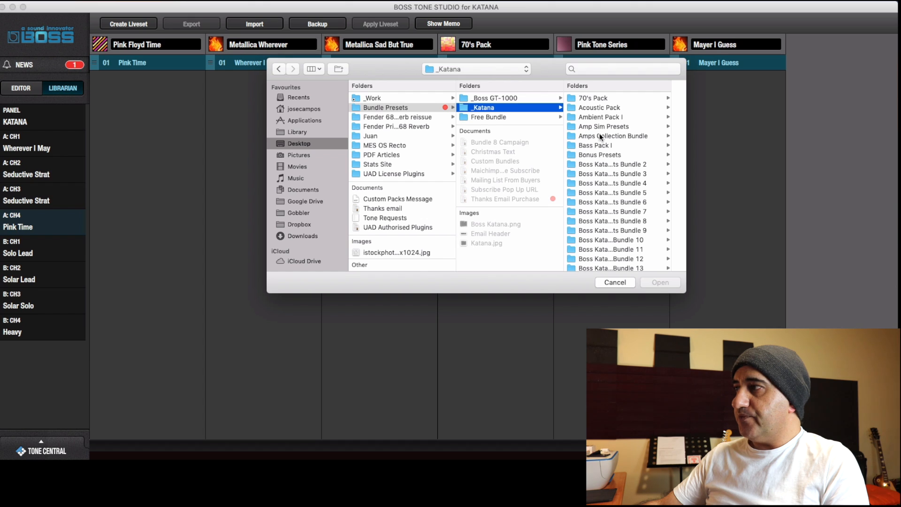
pyautogui.click(595, 97)
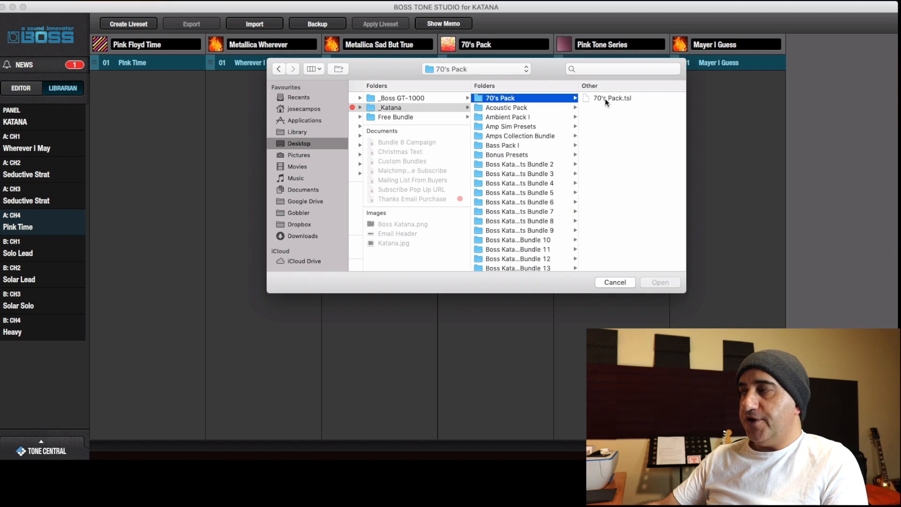
pyautogui.click(605, 99)
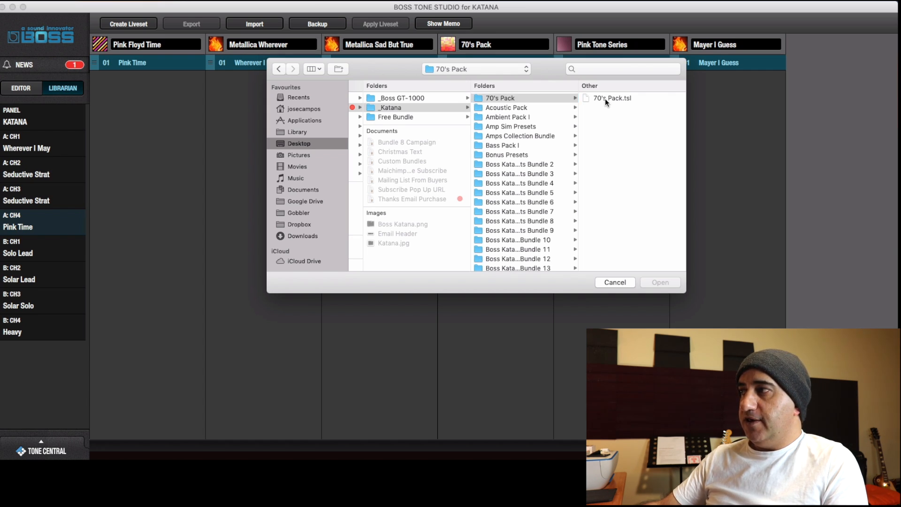
pyautogui.click(655, 281)
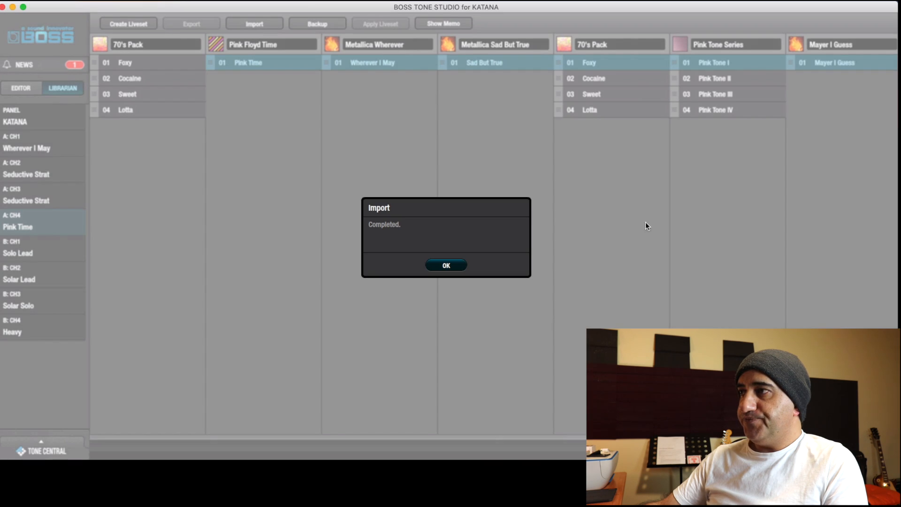
pyautogui.click(460, 265)
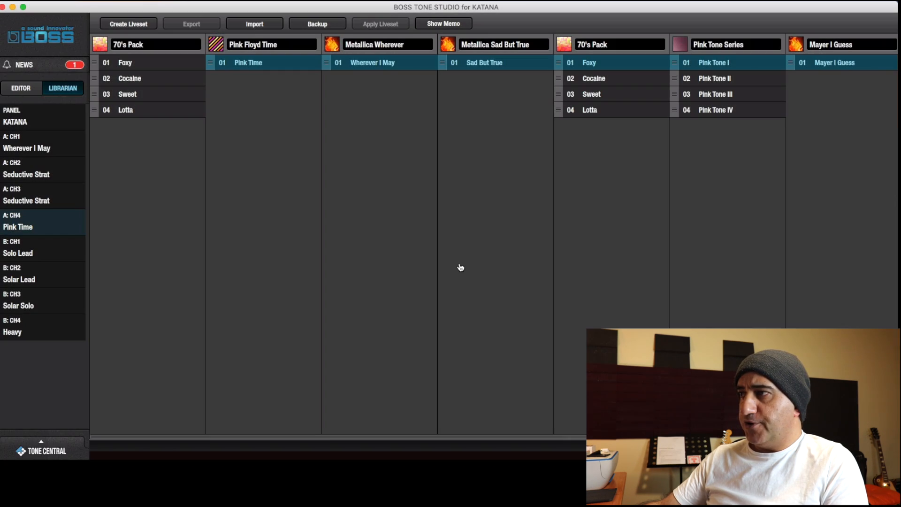
# Browse the Foxy, Cocaine, Sweet and Lotta patches in the newly imported 70's Pack liveset.
pyautogui.click(171, 62)
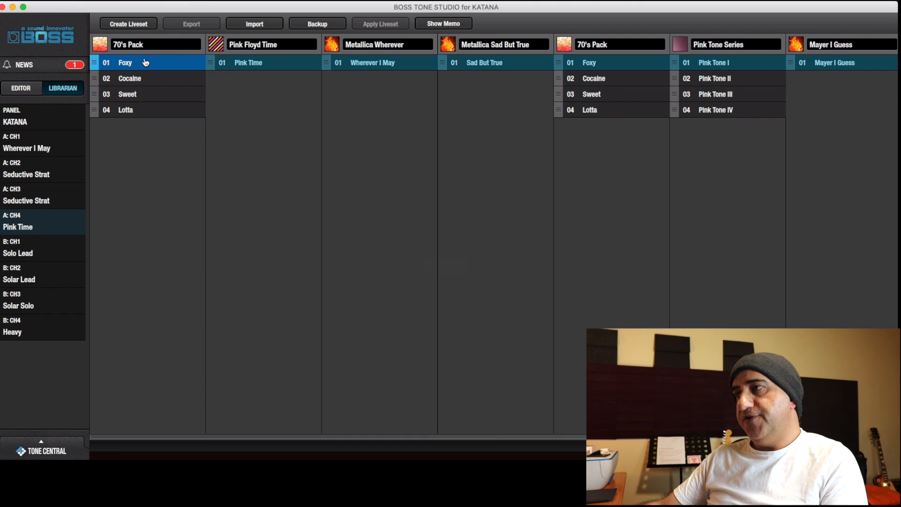
pyautogui.moveTo(145, 66)
pyautogui.mouseDown()
pyautogui.moveTo(147, 91)
pyautogui.moveTo(147, 66)
pyautogui.mouseUp()
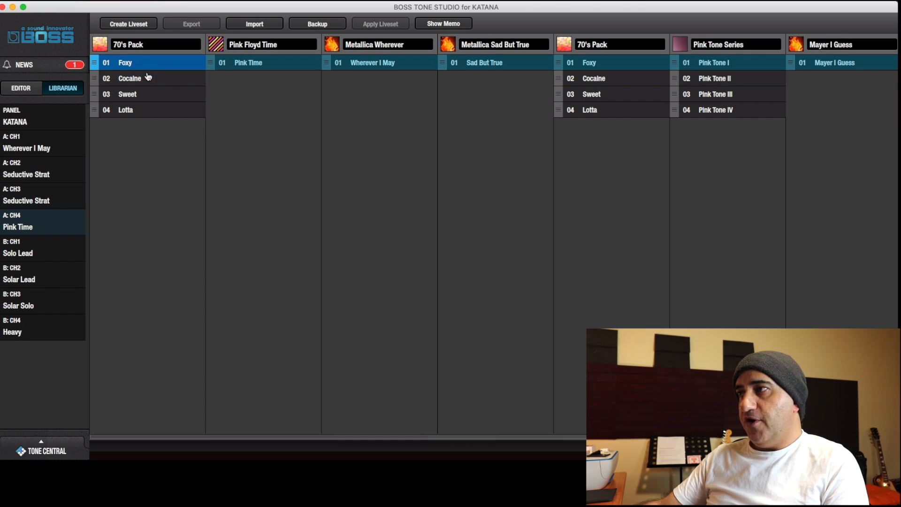
pyautogui.click(147, 78)
pyautogui.click(147, 94)
pyautogui.click(149, 111)
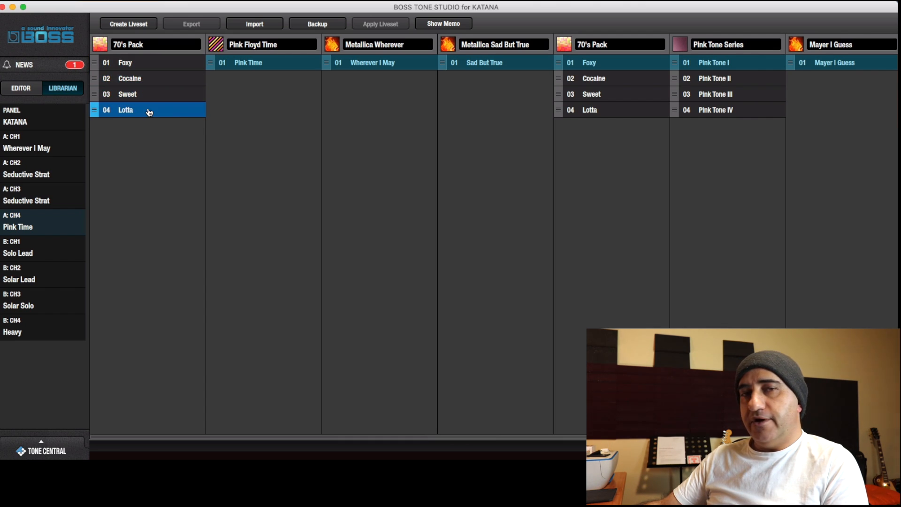
pyautogui.click(151, 64)
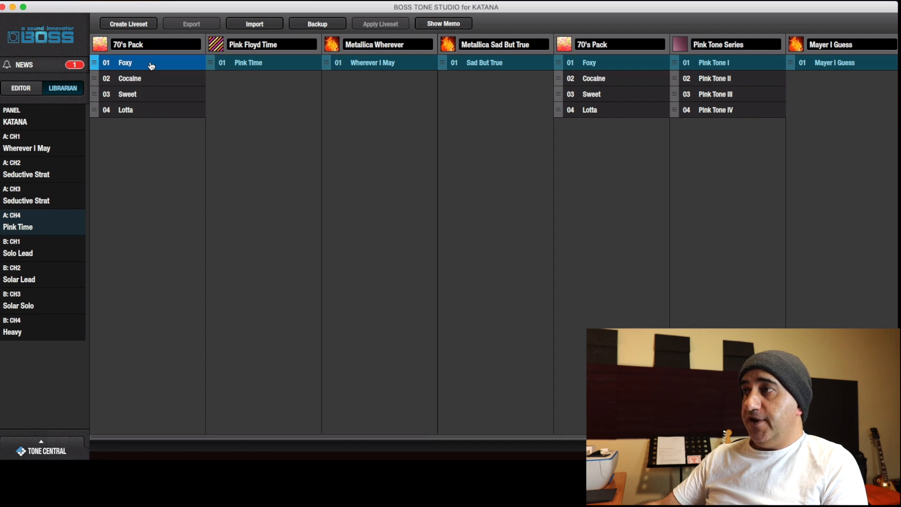
pyautogui.click(150, 78)
pyautogui.click(151, 111)
pyautogui.click(151, 94)
pyautogui.click(153, 79)
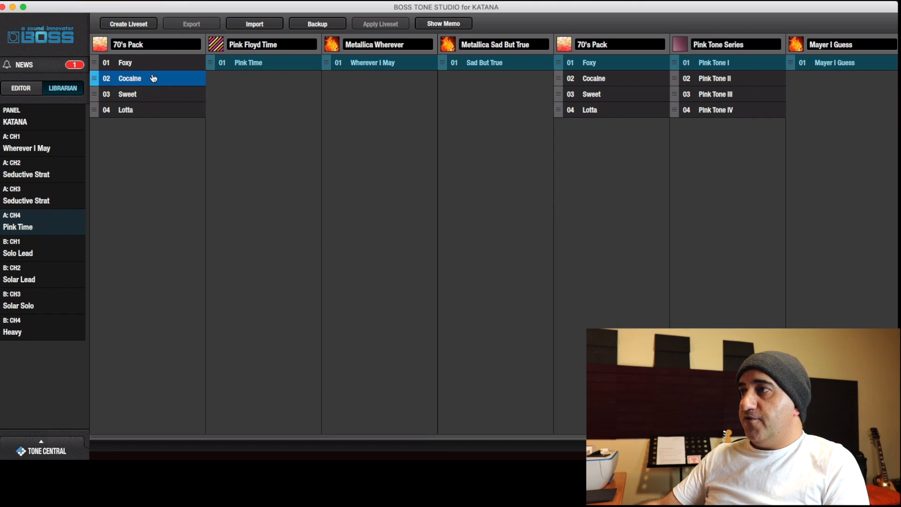
pyautogui.click(153, 66)
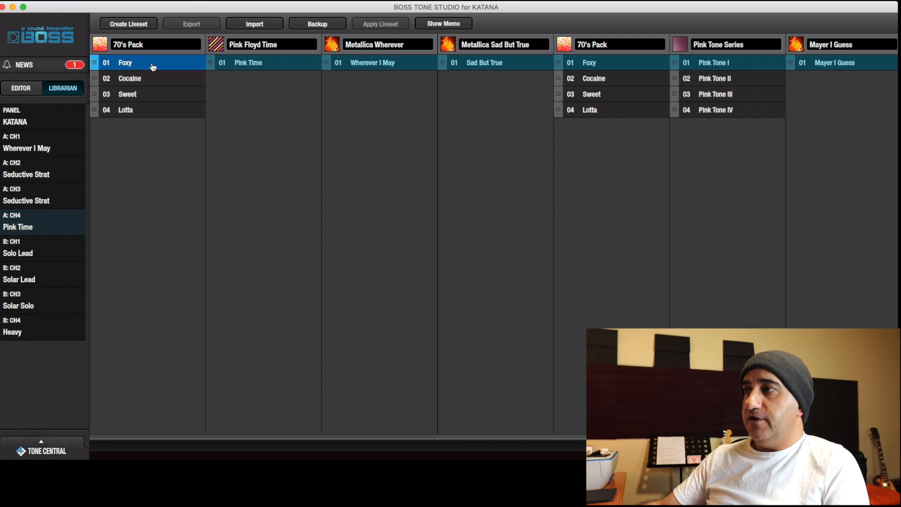
# Load the Foxy patch from the newly imported 70's Pack and show its settings in the editor.
pyautogui.doubleClick(153, 67)
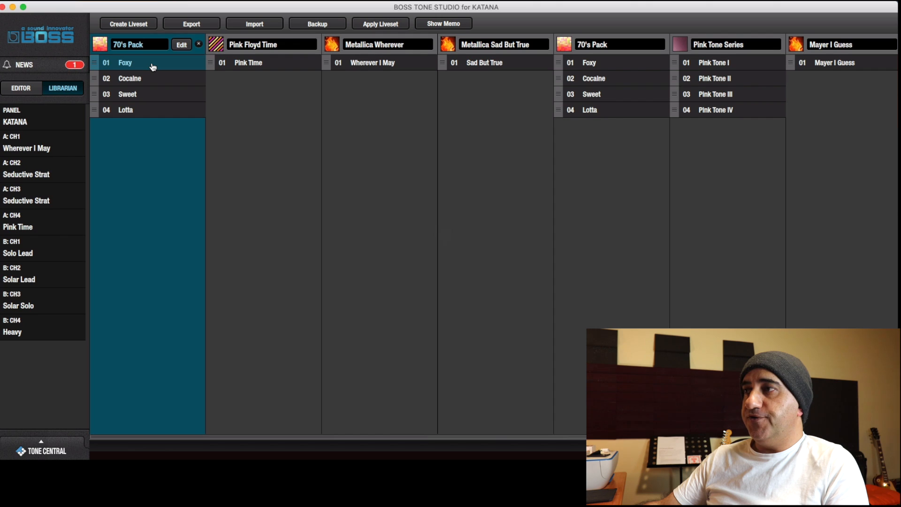
pyautogui.click(22, 91)
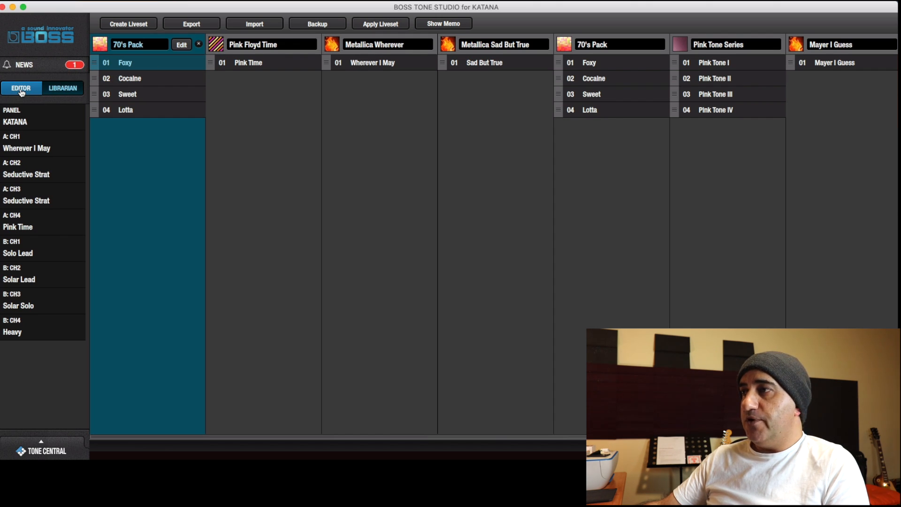
pyautogui.click(21, 90)
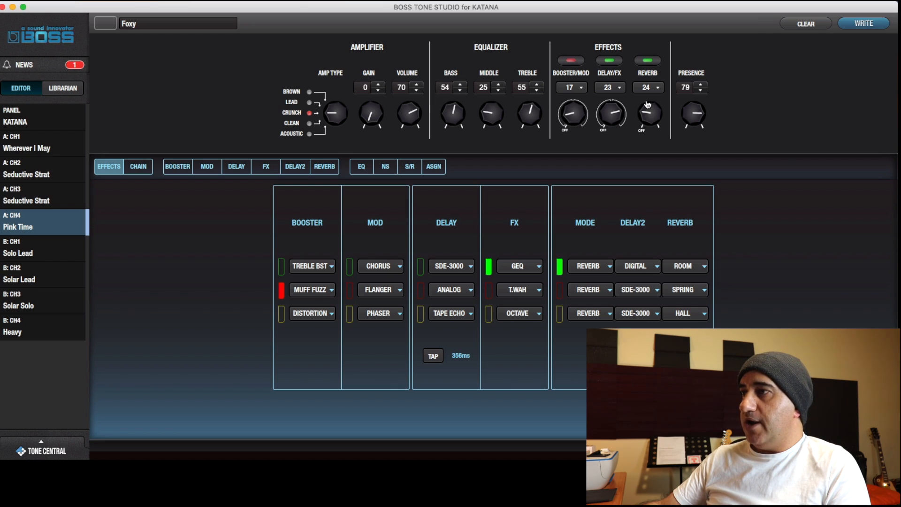
# Write the Foxy patch to amp channel A: CH1.
pyautogui.click(864, 23)
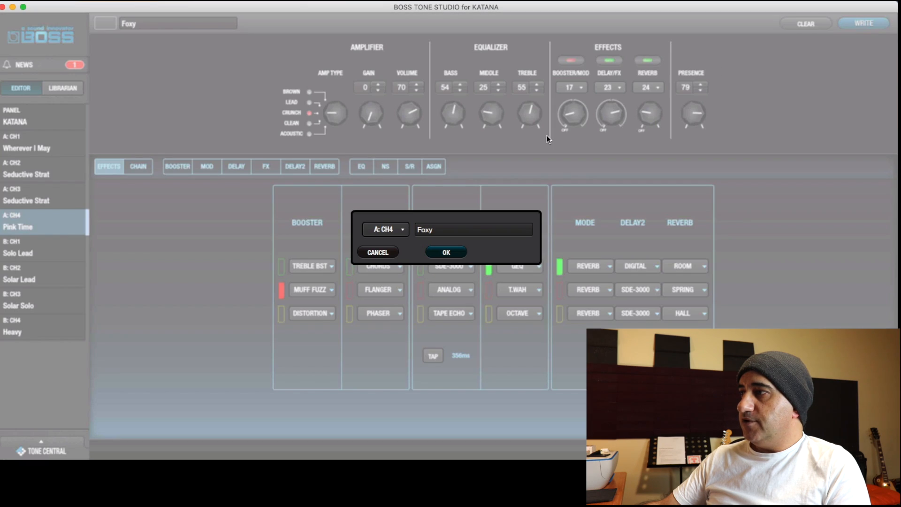
pyautogui.click(403, 230)
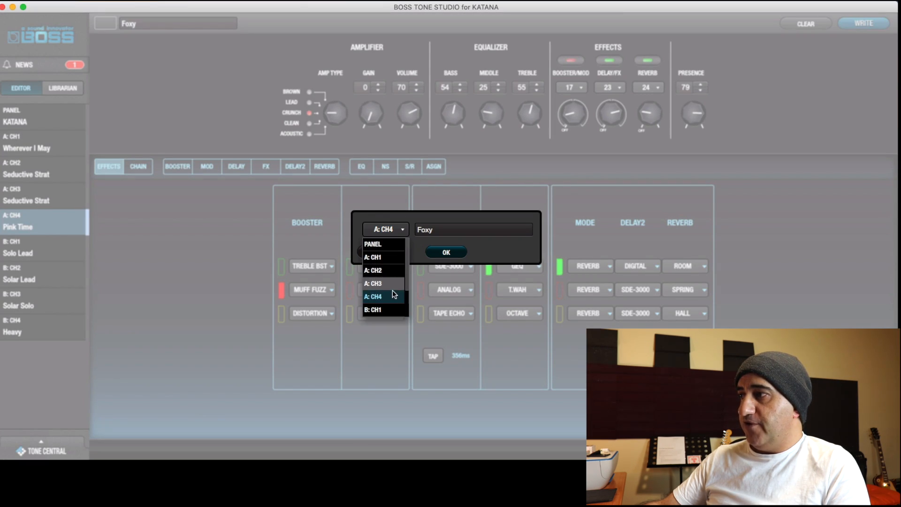
pyautogui.scroll(-2, 395, 296)
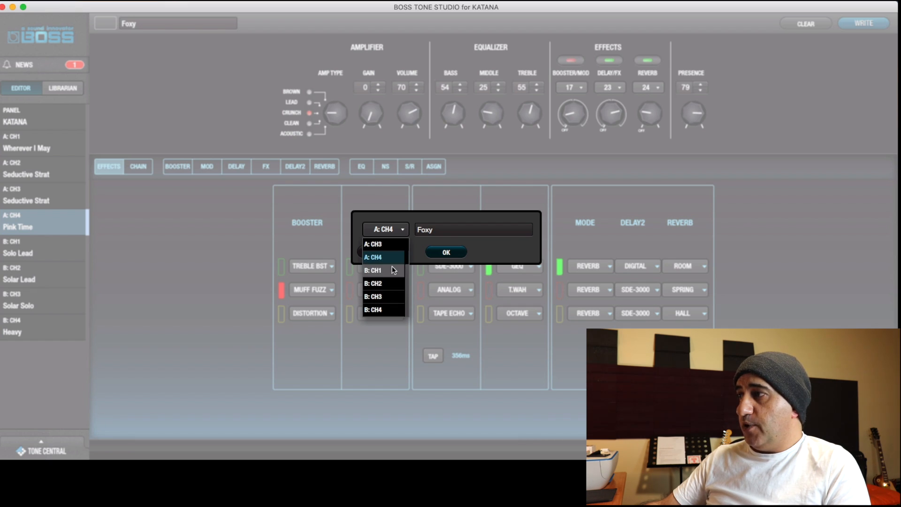
pyautogui.scroll(3, 386, 257)
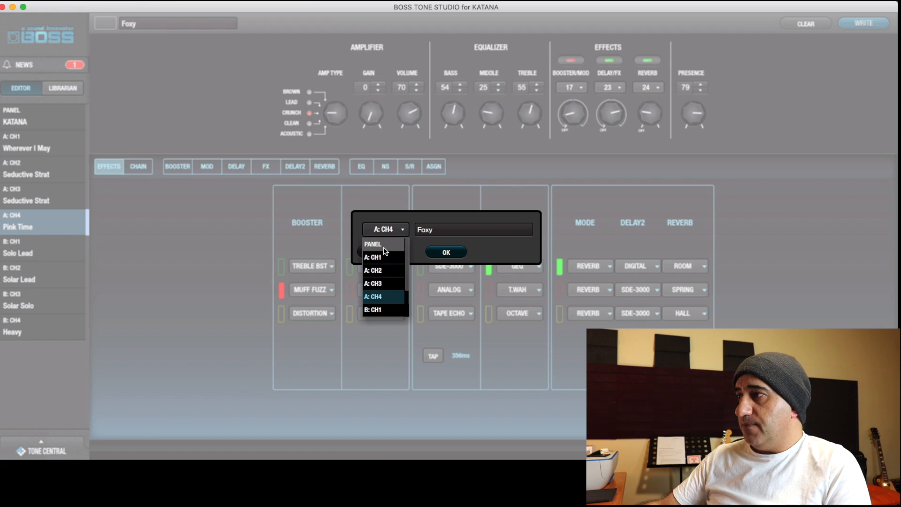
pyautogui.click(385, 258)
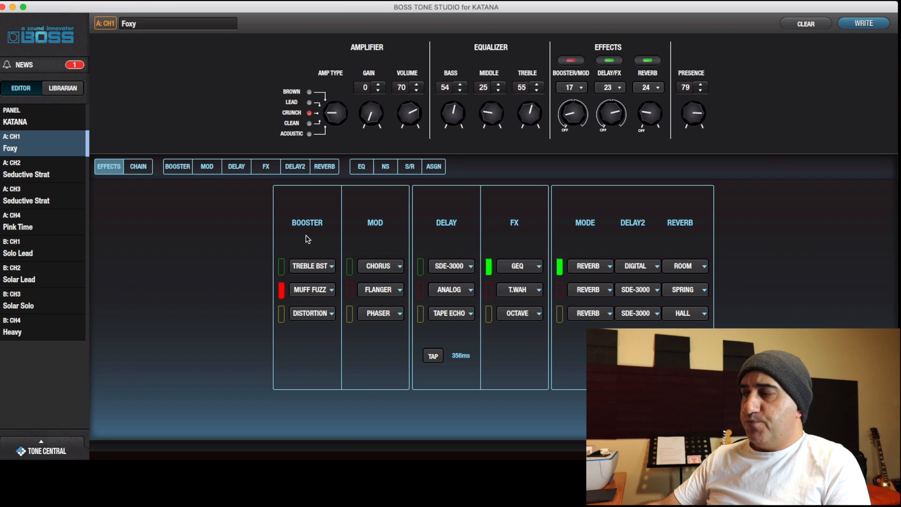
# Look through the effect types offered for the red Booster slot and the green Mod slot without changing them.
pyautogui.click(323, 294)
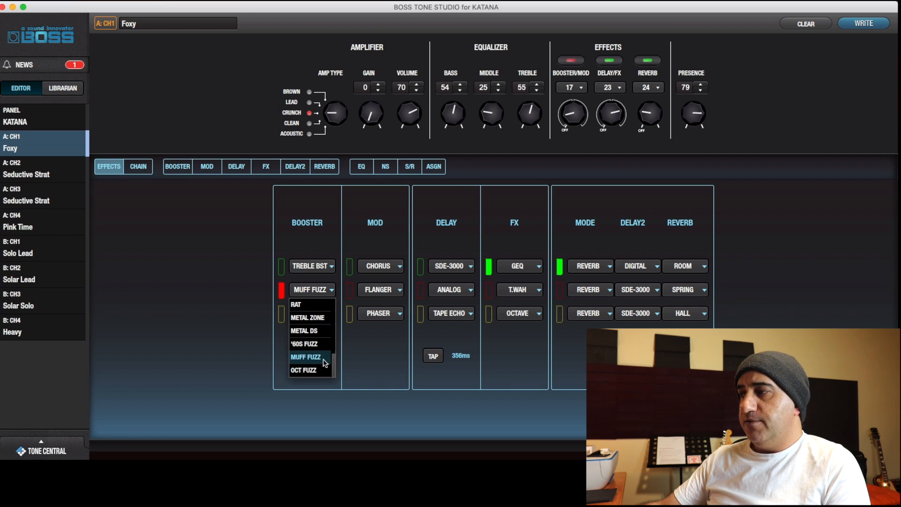
pyautogui.click(369, 240)
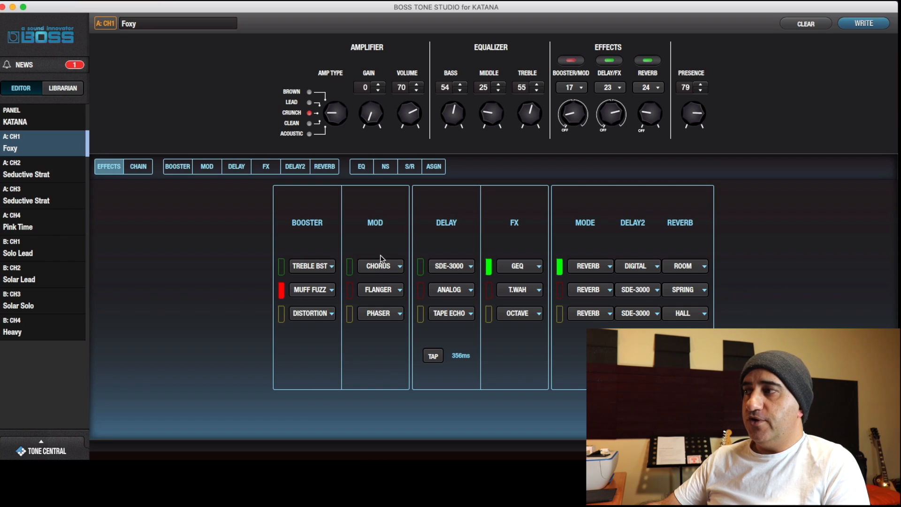
pyautogui.click(389, 272)
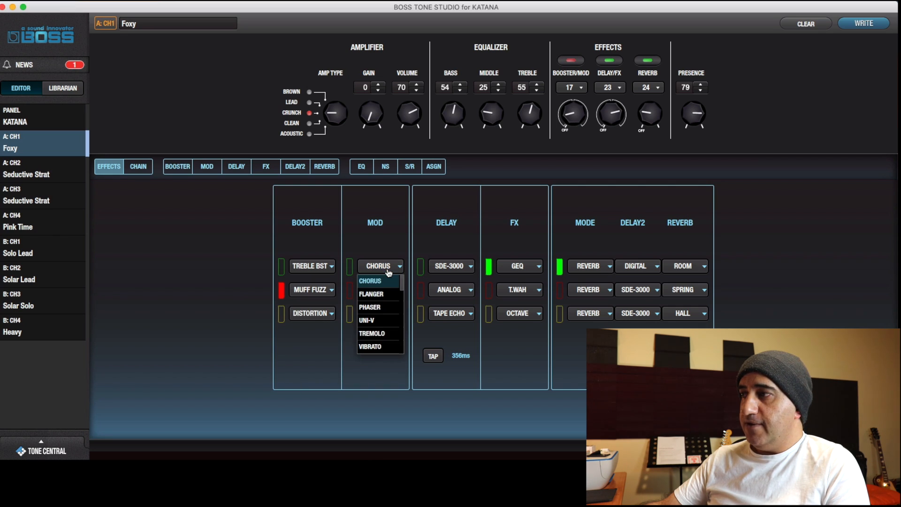
pyautogui.click(362, 230)
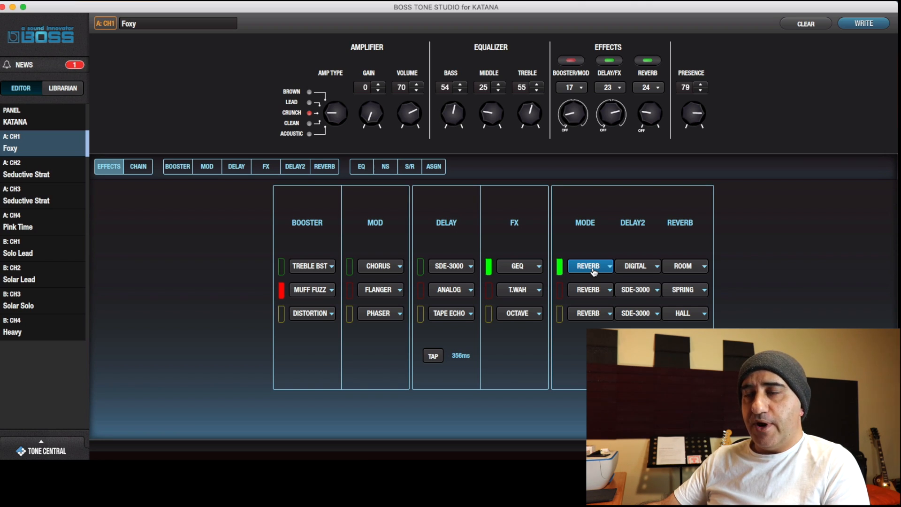
# Switch the Foxy patch's signal chain to CHAIN1 and back to CHAIN2.
pyautogui.click(139, 171)
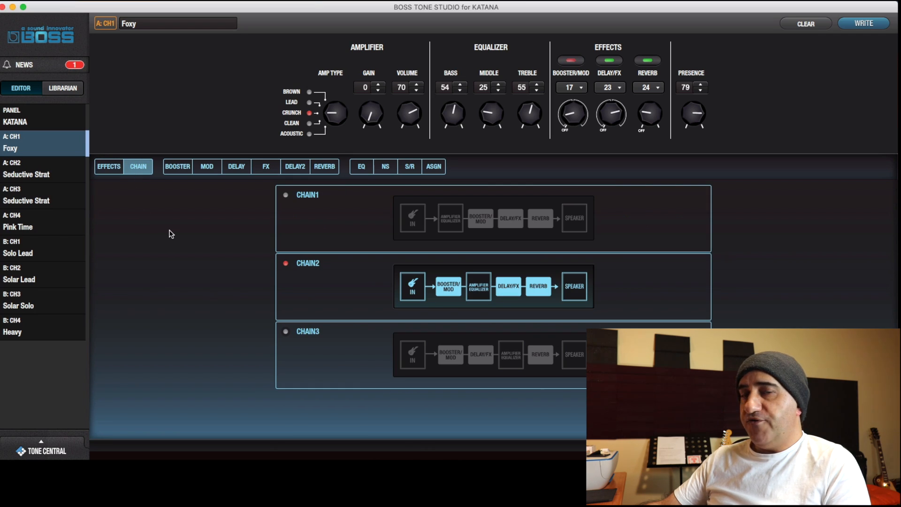
pyautogui.click(337, 228)
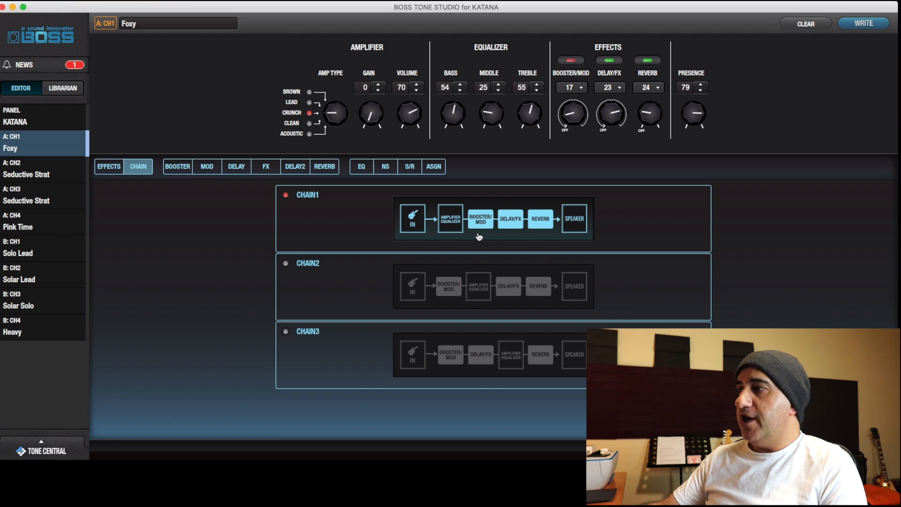
pyautogui.click(347, 278)
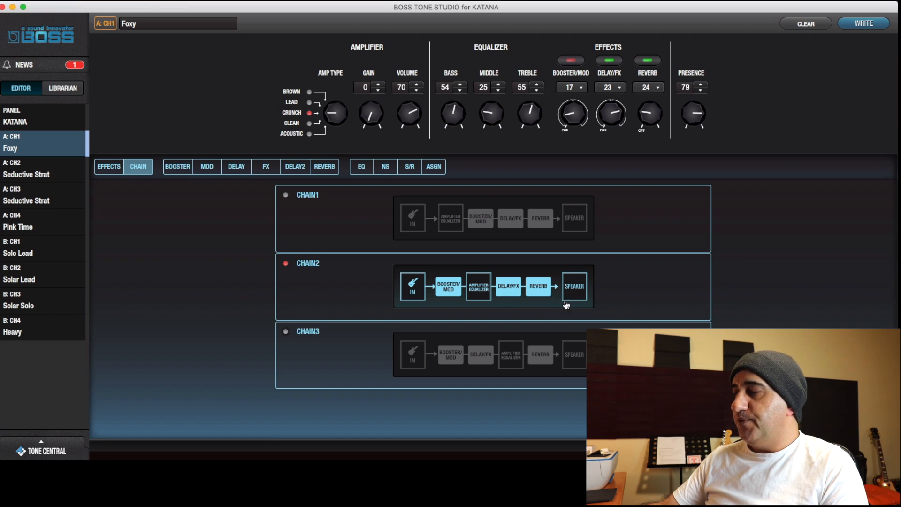
# Switch the Foxy patch's signal chain to CHAIN3 and back to CHAIN2.
pyautogui.click(363, 345)
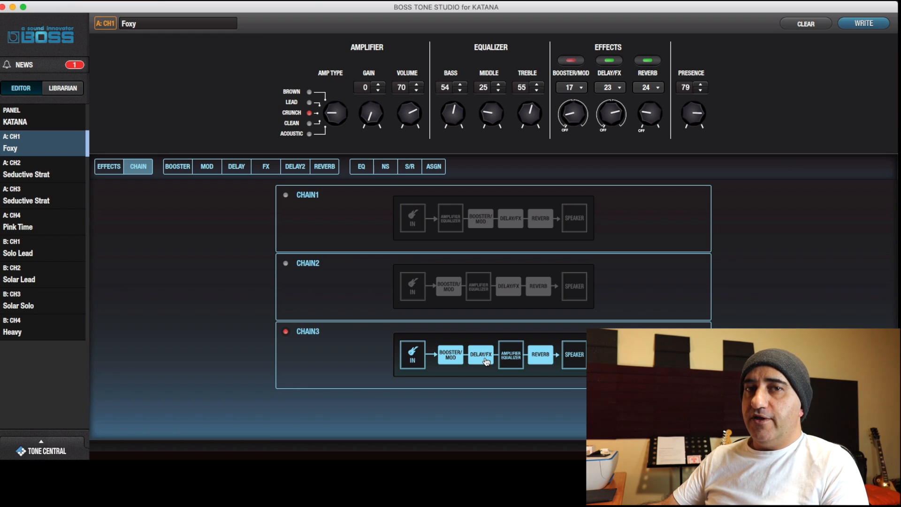
pyautogui.click(354, 295)
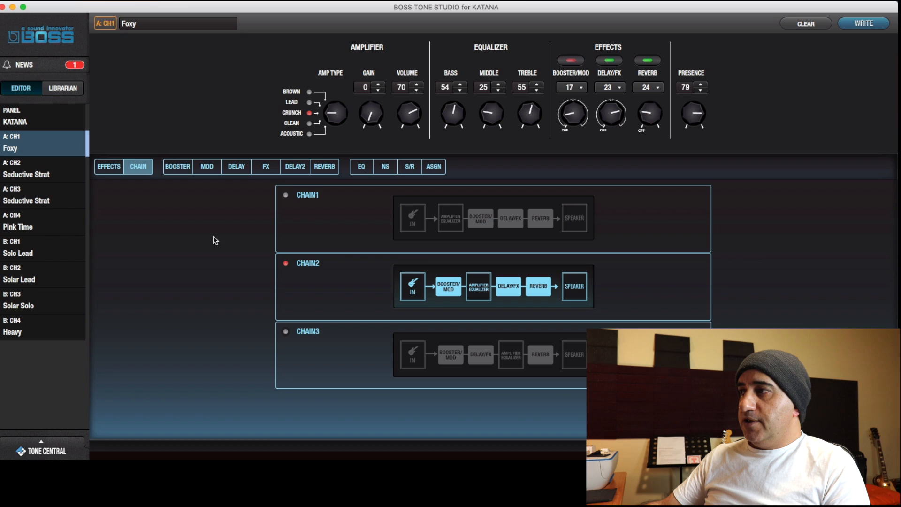
# Review the Booster's effect types and change its type to MID BOOST.
pyautogui.click(185, 173)
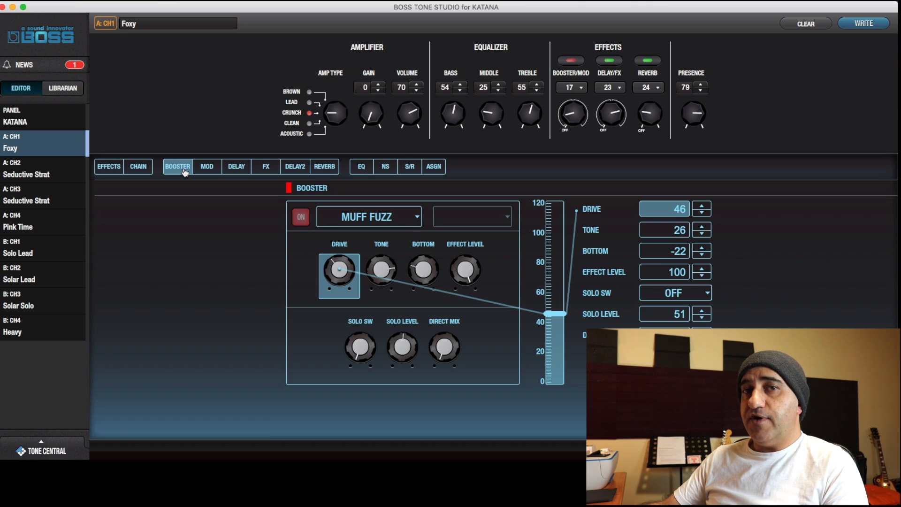
pyautogui.click(414, 219)
pyautogui.scroll(10, 388, 246)
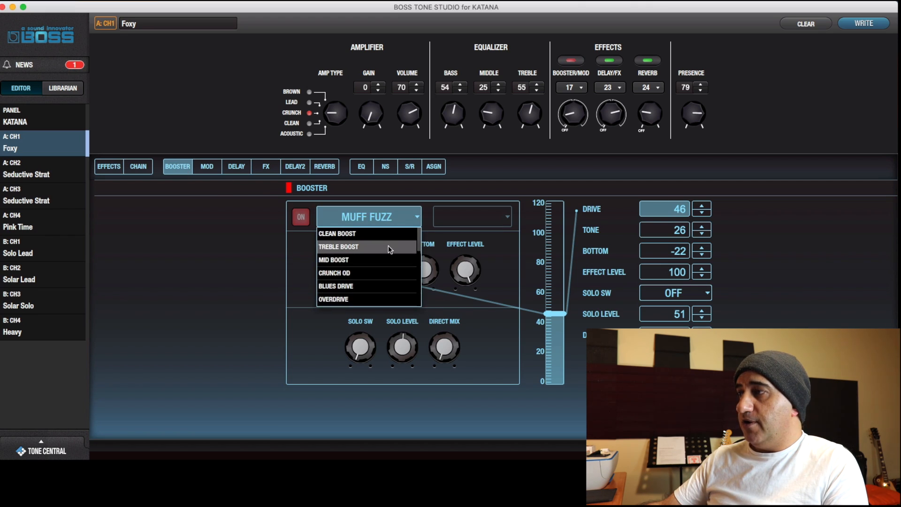
pyautogui.scroll(-10, 388, 246)
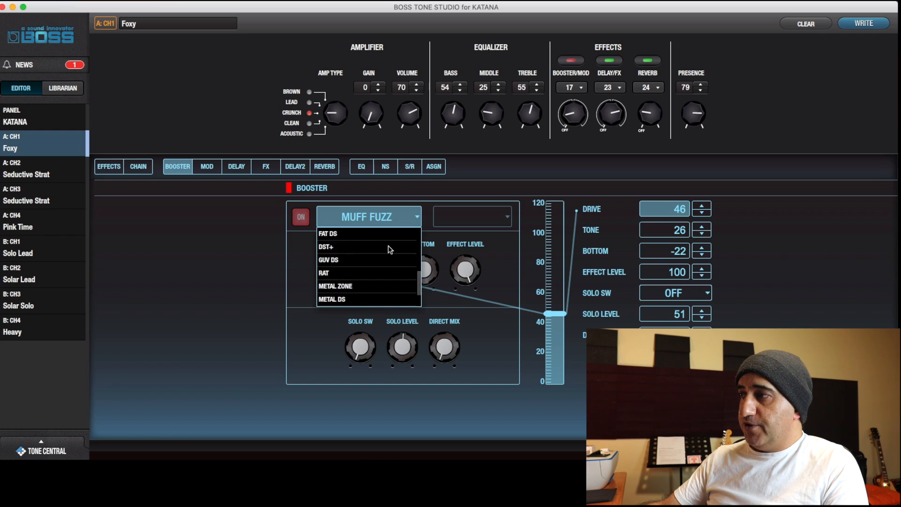
pyautogui.scroll(10, 387, 246)
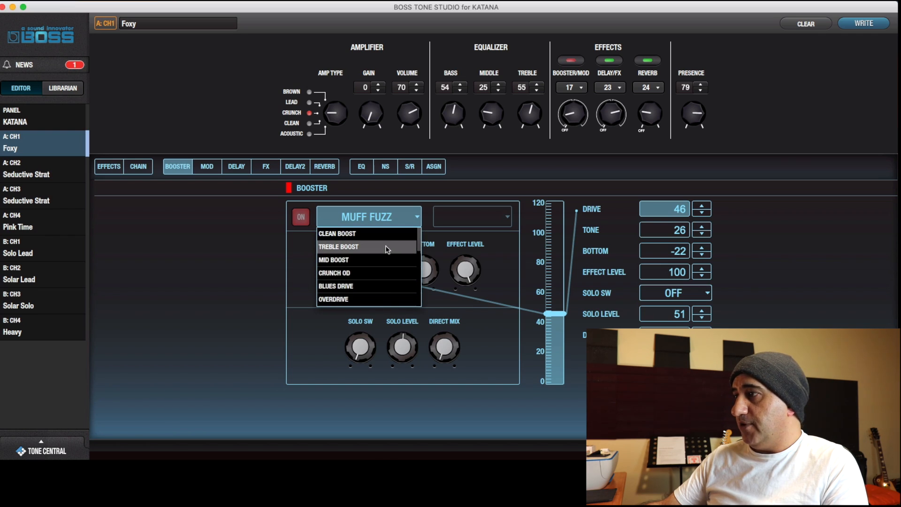
pyautogui.click(366, 260)
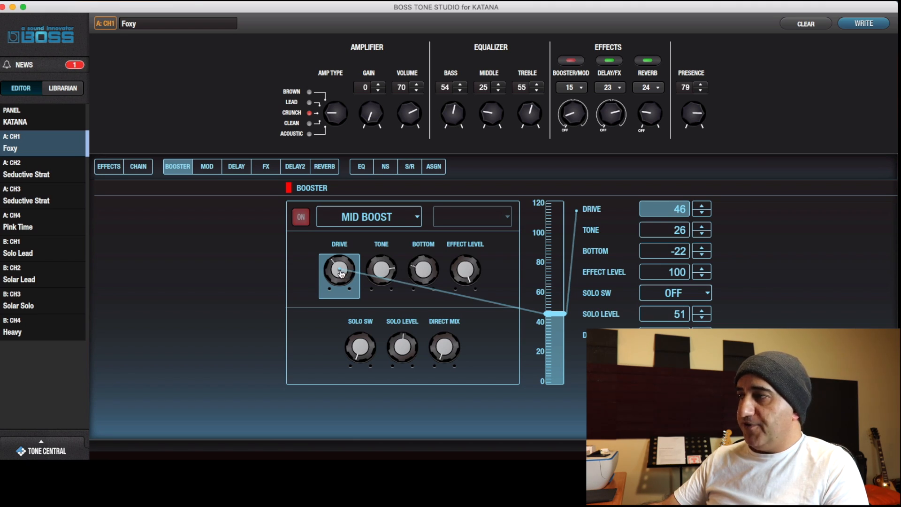
# Adjust the MID BOOST knobs, setting Drive to 48 and Bottom to -9.
pyautogui.scroll(-1, 341, 275)
pyautogui.scroll(10, 340, 273)
pyautogui.scroll(-15, 340, 272)
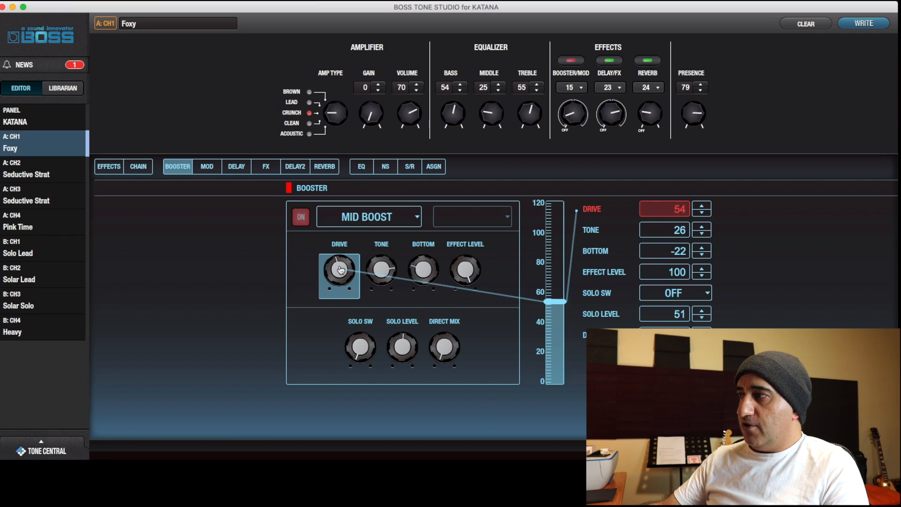
pyautogui.scroll(10, 340, 271)
pyautogui.scroll(-13, 340, 272)
pyautogui.scroll(17, 341, 269)
pyautogui.scroll(-9, 341, 268)
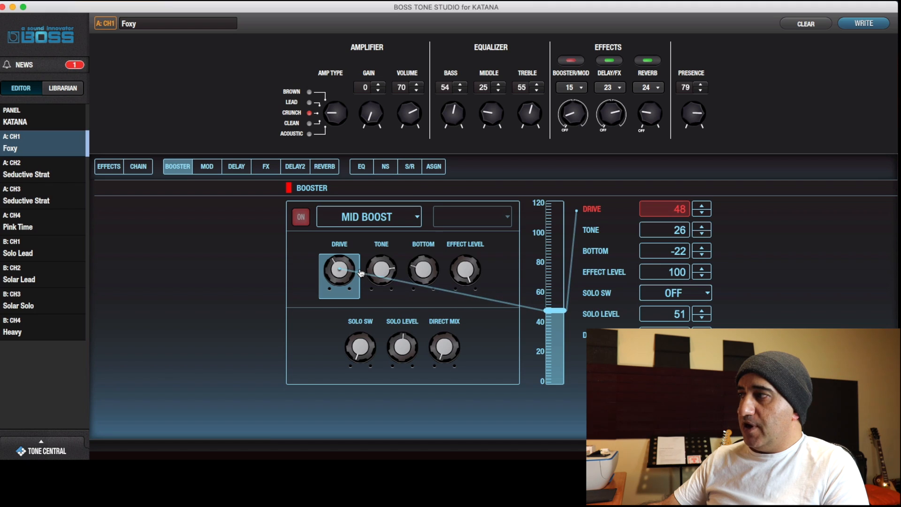
pyautogui.scroll(11, 420, 263)
pyautogui.scroll(2, 420, 263)
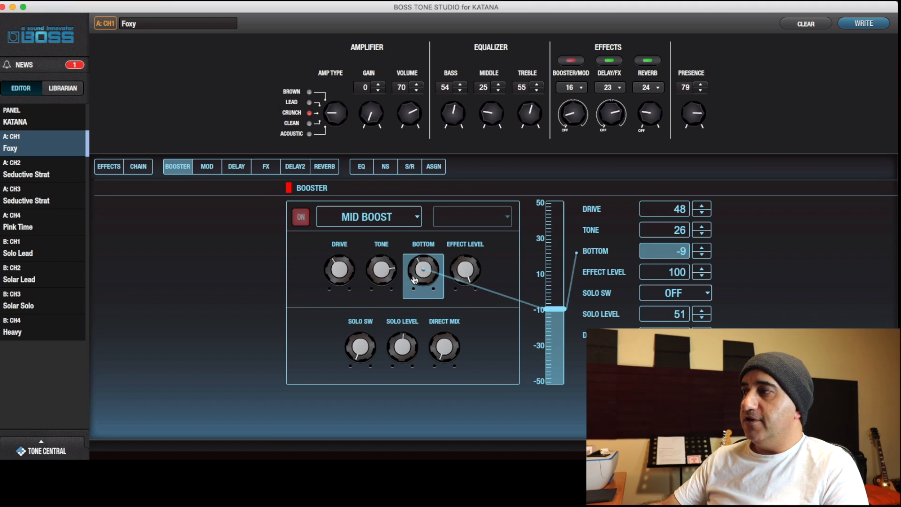
# Look through the effect types offered for the Mod section, keeping CHORUS.
pyautogui.click(207, 167)
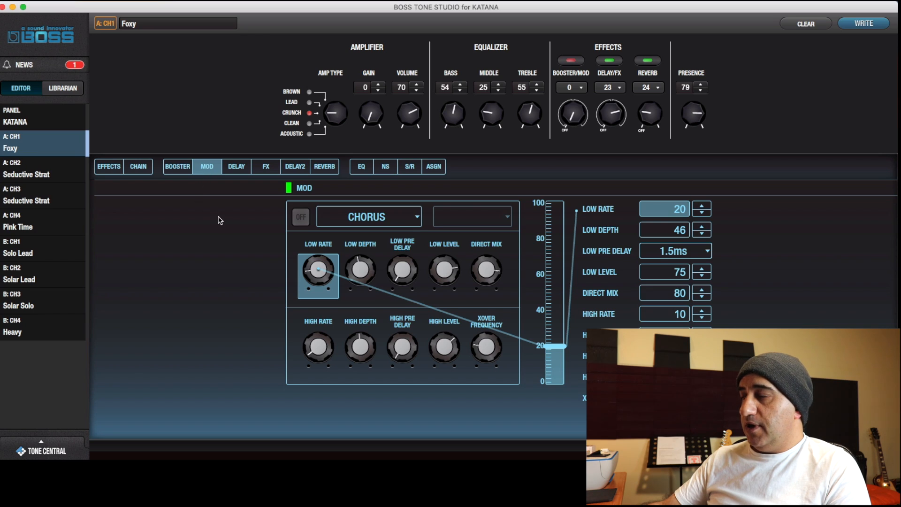
pyautogui.click(419, 219)
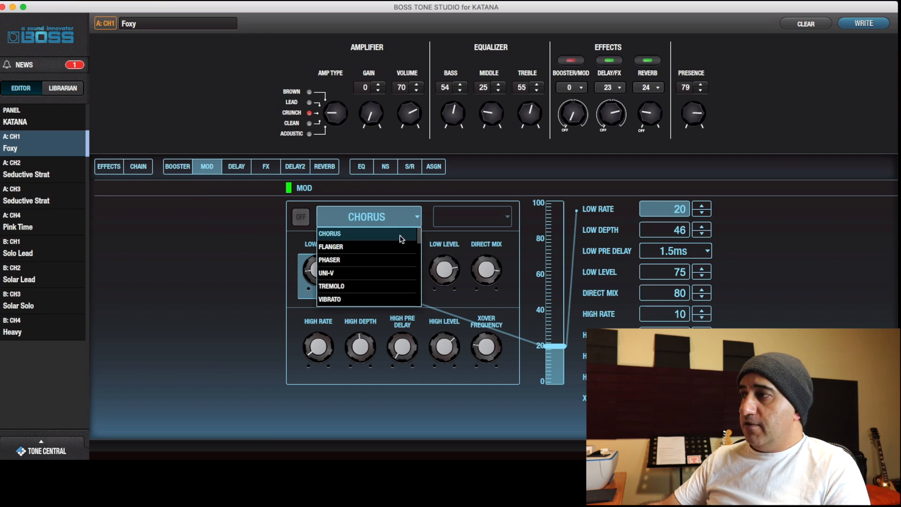
pyautogui.scroll(-6, 385, 277)
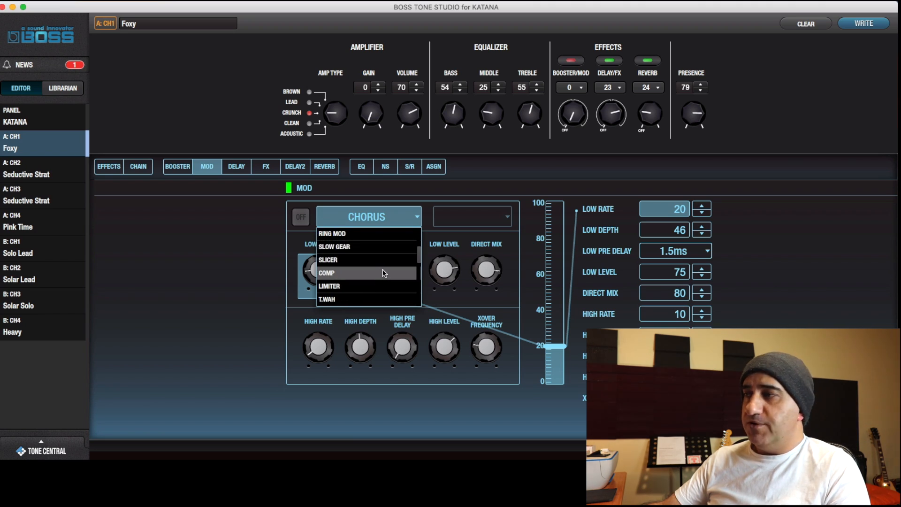
pyautogui.click(385, 217)
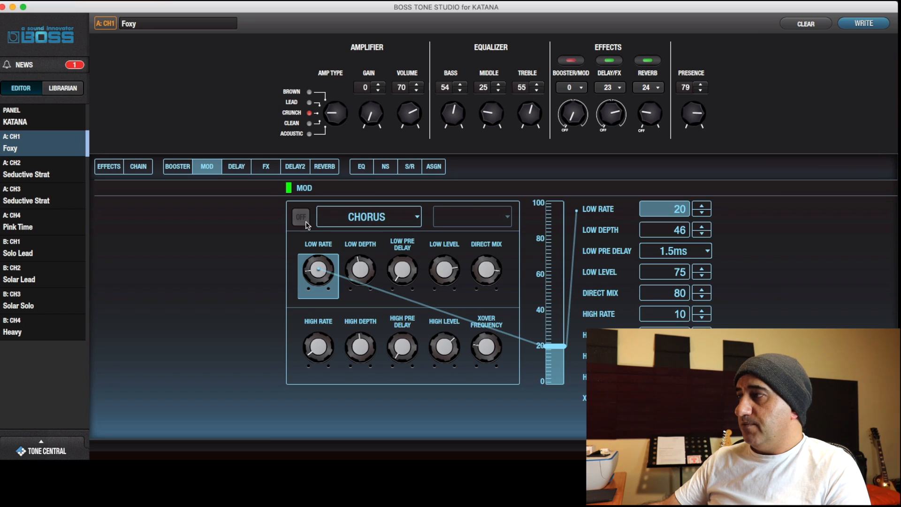
# Change the Delay type to MODULATE, with Feedback at 24 and Mod Rate at 38.
pyautogui.click(237, 167)
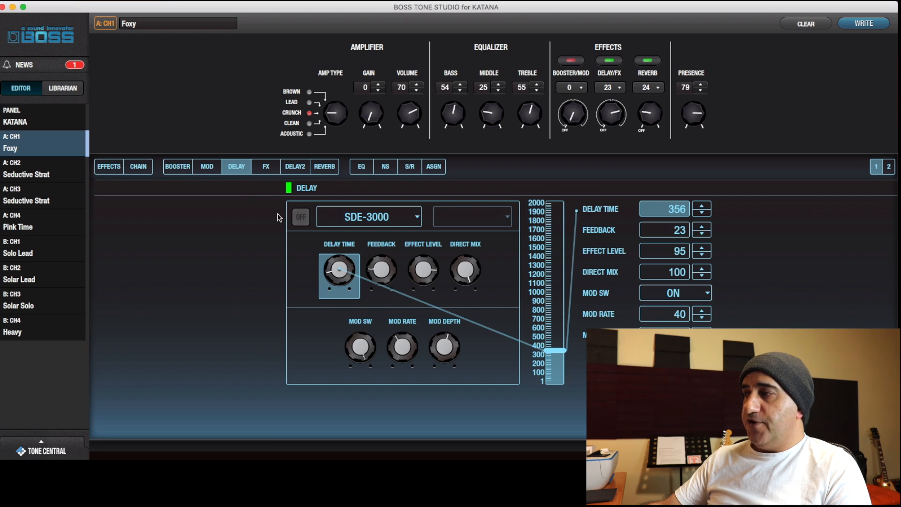
pyautogui.click(413, 222)
pyautogui.moveTo(382, 263); pyautogui.dragTo(384, 261)
pyautogui.click(385, 217)
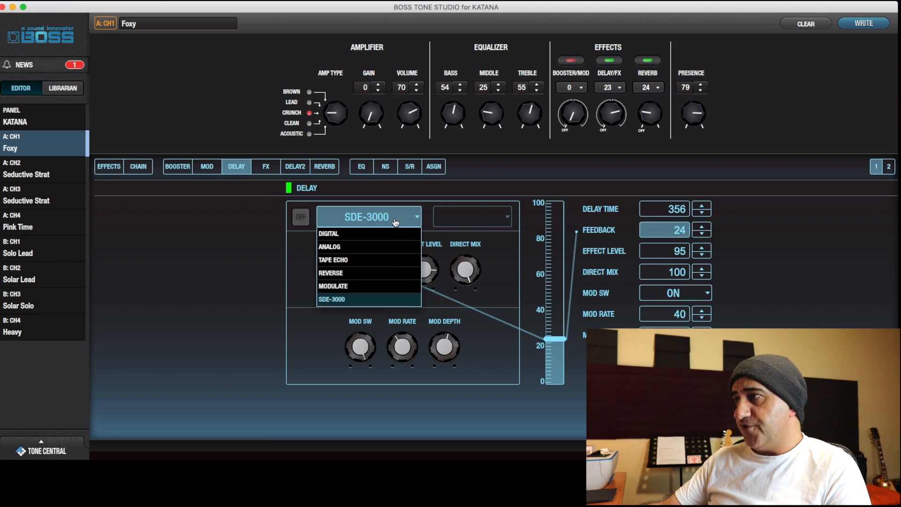
pyautogui.click(372, 286)
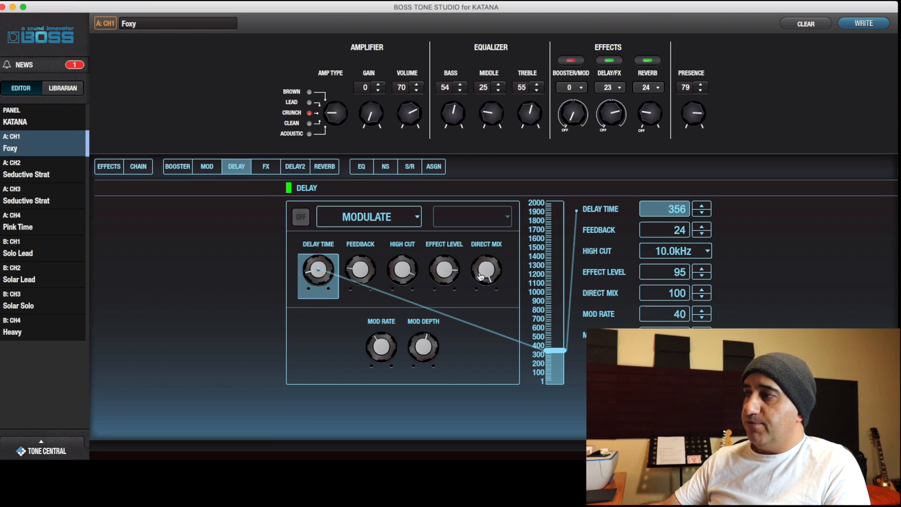
pyautogui.moveTo(381, 346); pyautogui.dragTo(418, 343)
pyautogui.click(417, 343)
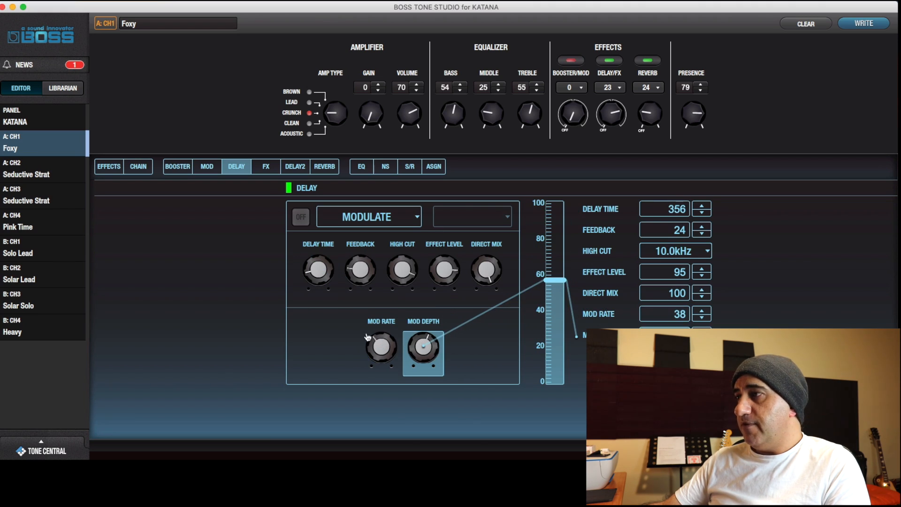
# Look through the effect types offered for the FX section, keeping GRAPHIC EQ.
pyautogui.click(269, 170)
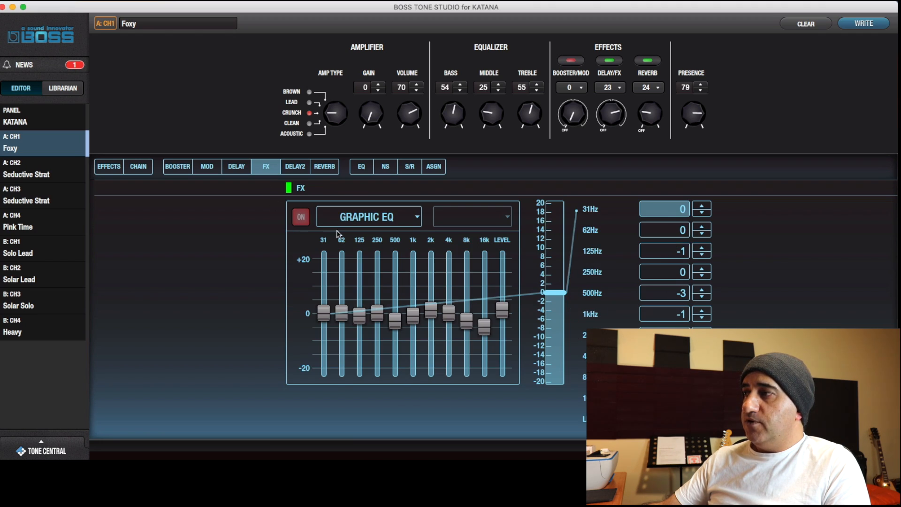
pyautogui.click(415, 220)
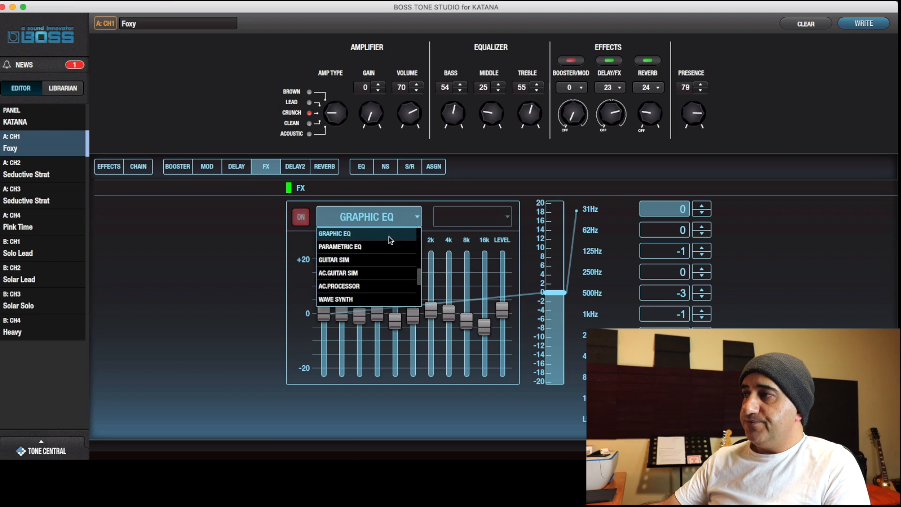
pyautogui.scroll(-3, 371, 271)
pyautogui.scroll(-2, 371, 273)
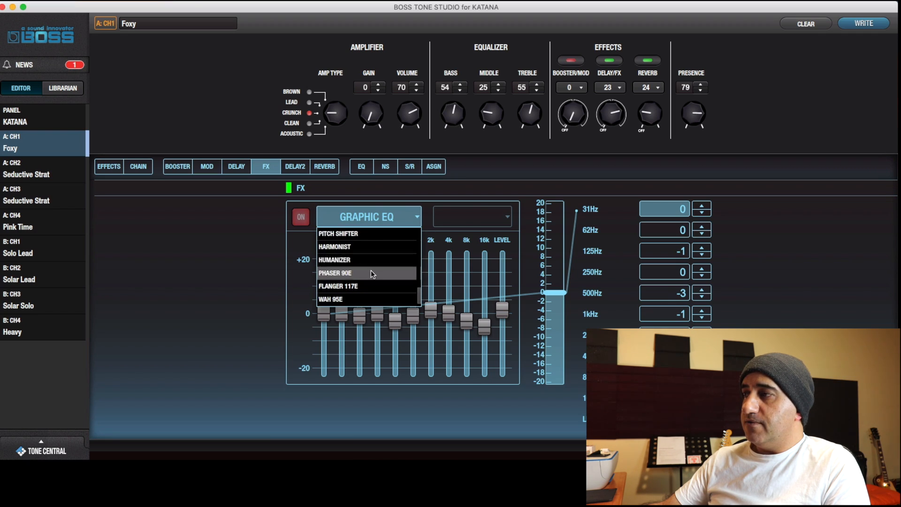
pyautogui.scroll(5, 371, 272)
pyautogui.scroll(6, 371, 273)
pyautogui.click(188, 238)
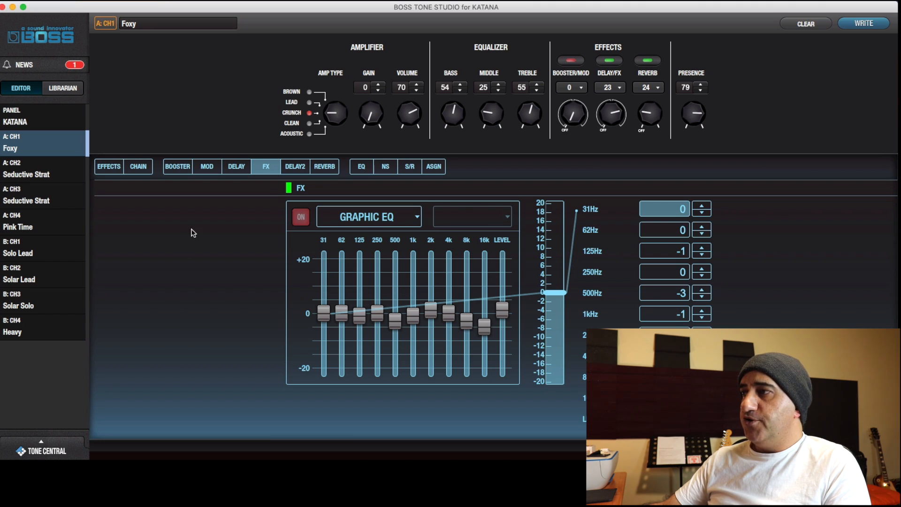
# Compare the Mod section's effect types with those of FX and return to the FX settings.
pyautogui.click(207, 166)
pyautogui.click(389, 220)
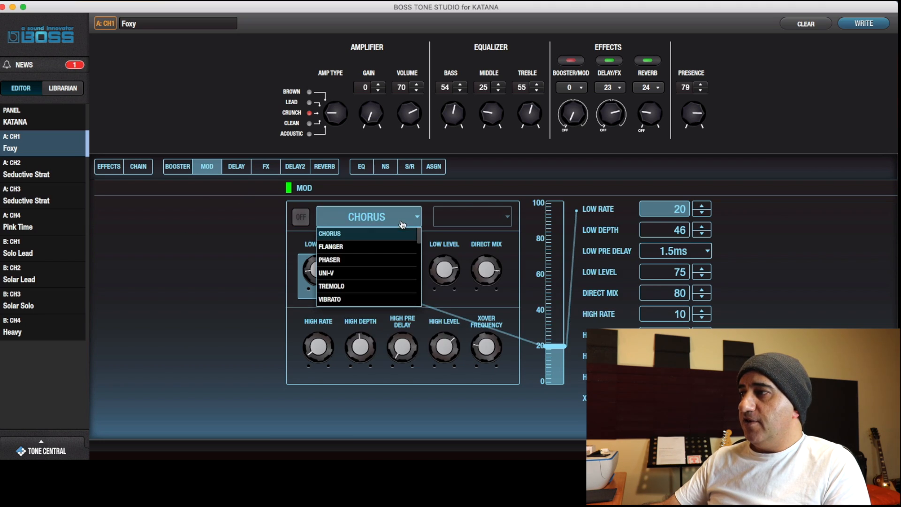
pyautogui.click(193, 257)
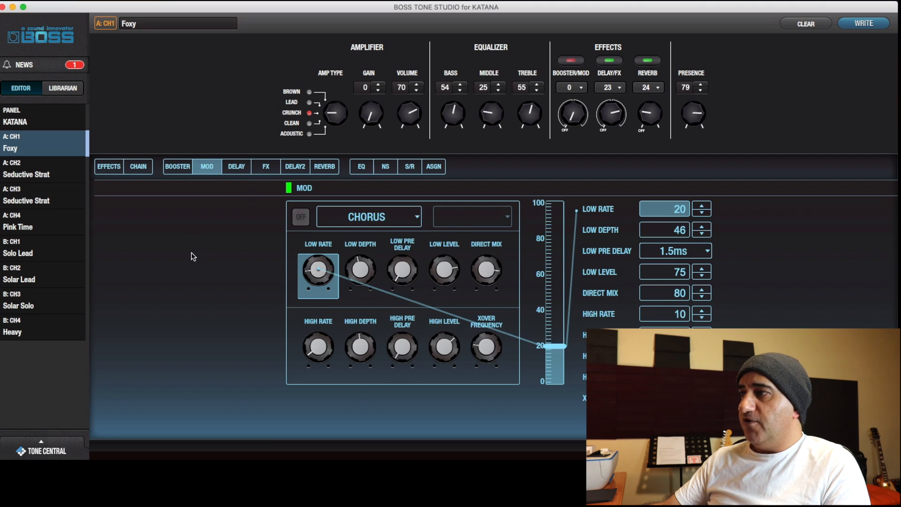
pyautogui.click(272, 171)
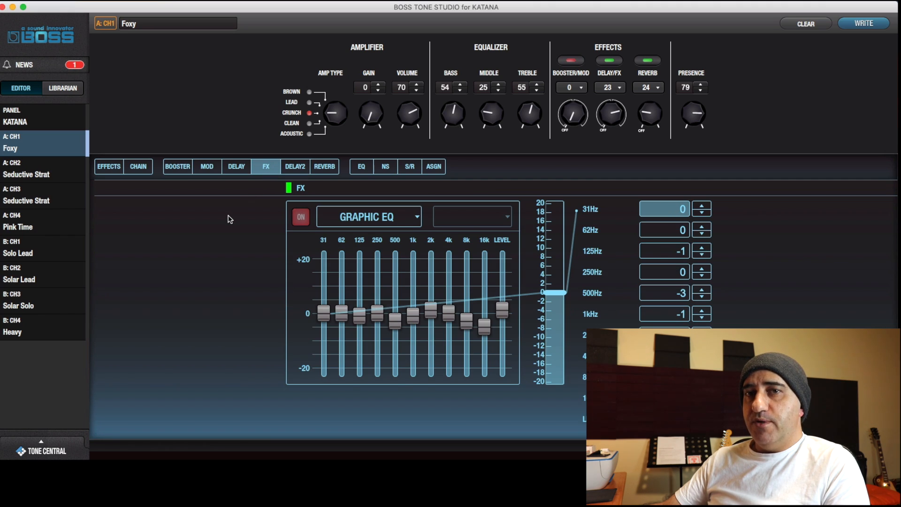
# Look through the types offered for Delay2 and Reverb, keeping DIGITAL and ROOM.
pyautogui.click(300, 174)
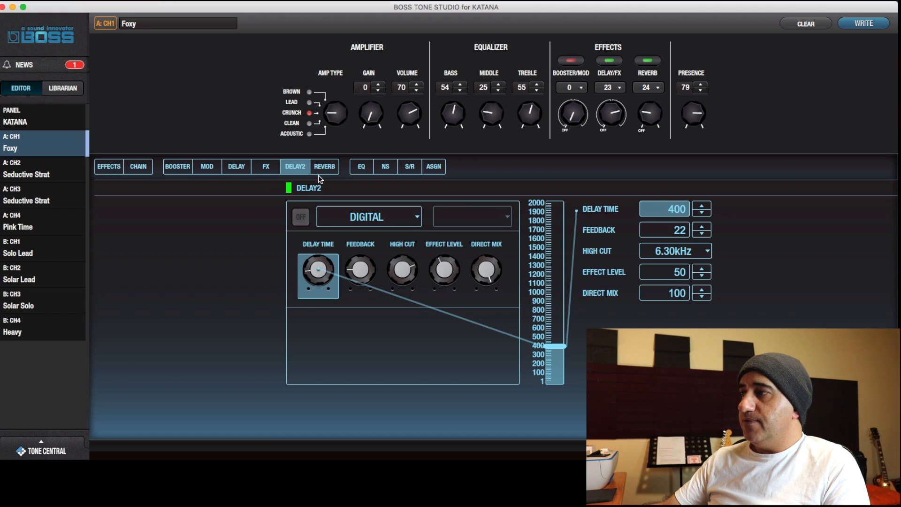
pyautogui.click(378, 220)
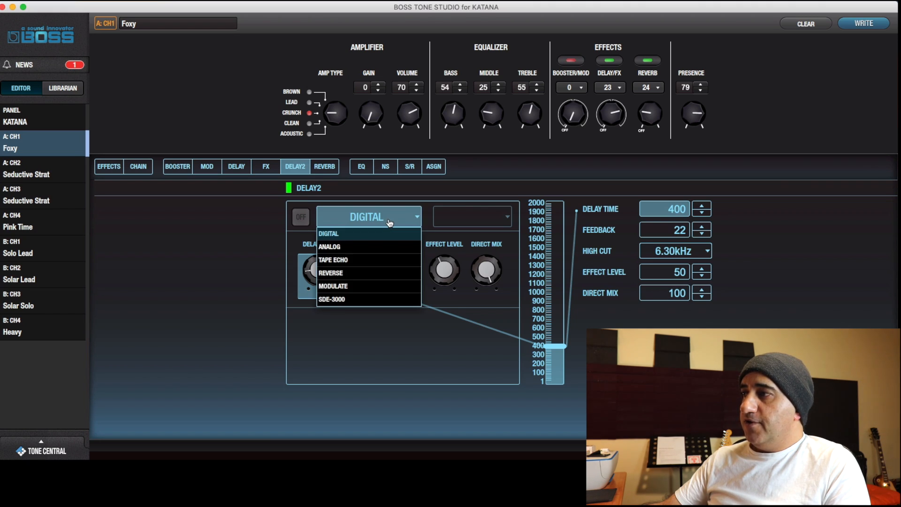
pyautogui.click(203, 226)
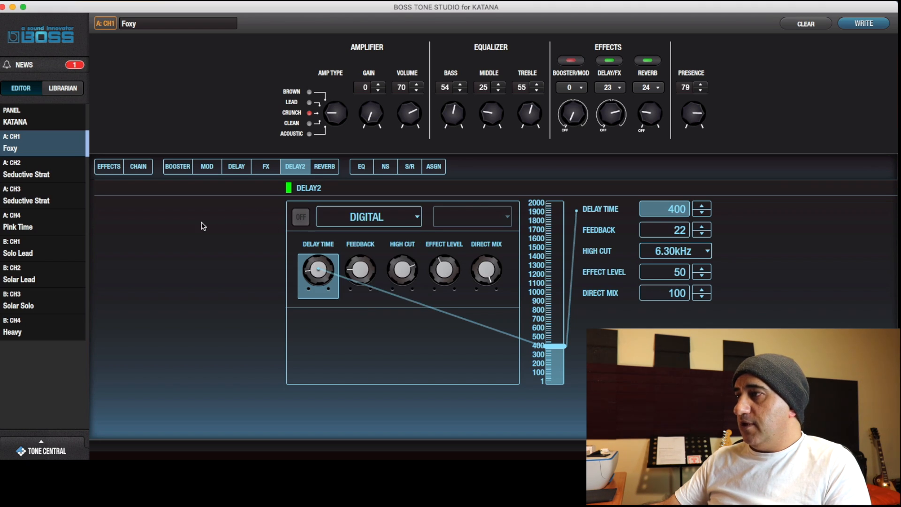
pyautogui.click(326, 167)
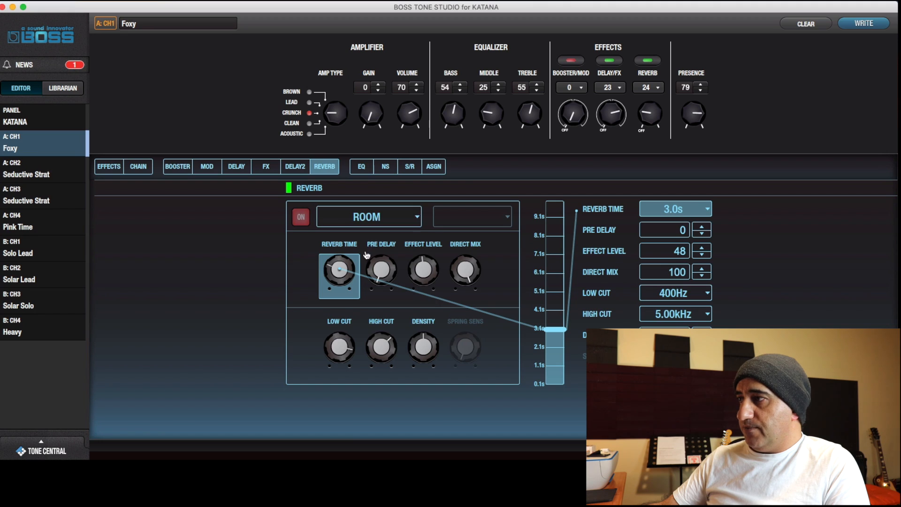
pyautogui.click(393, 218)
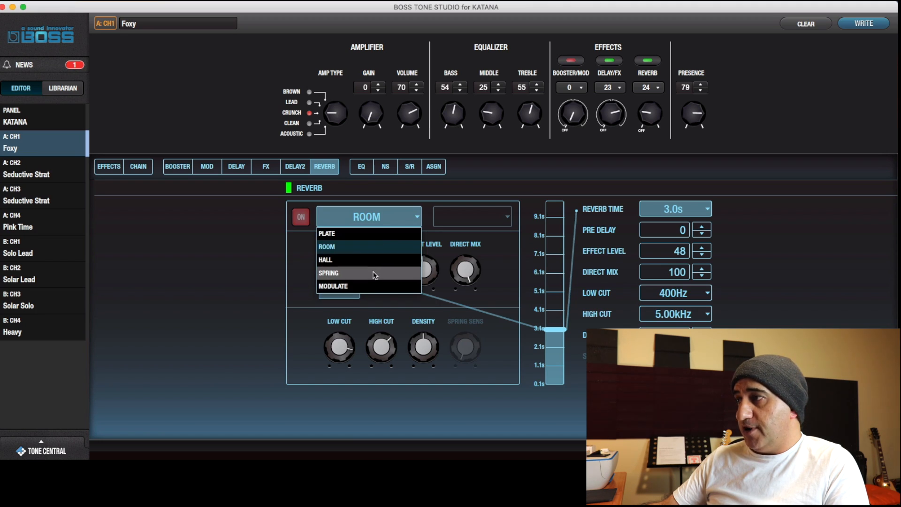
pyautogui.click(245, 265)
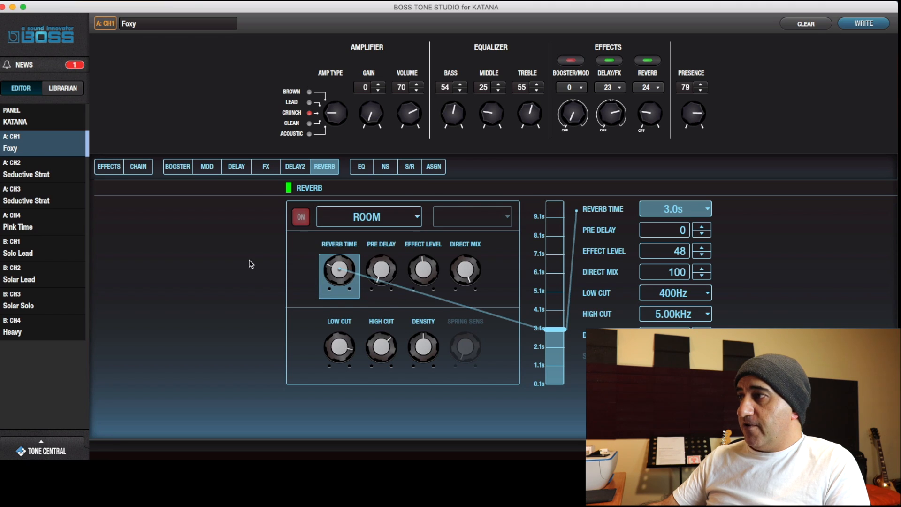
# Compare the GE-10 graphic equalizer with PARAMETRIC EQ in the EQ section, returning to PARAMETRIC EQ.
pyautogui.click(359, 168)
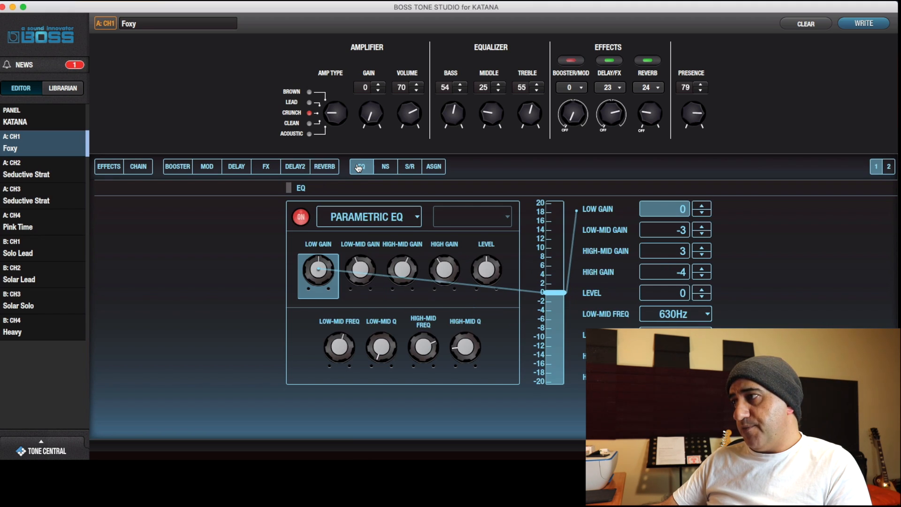
pyautogui.click(378, 221)
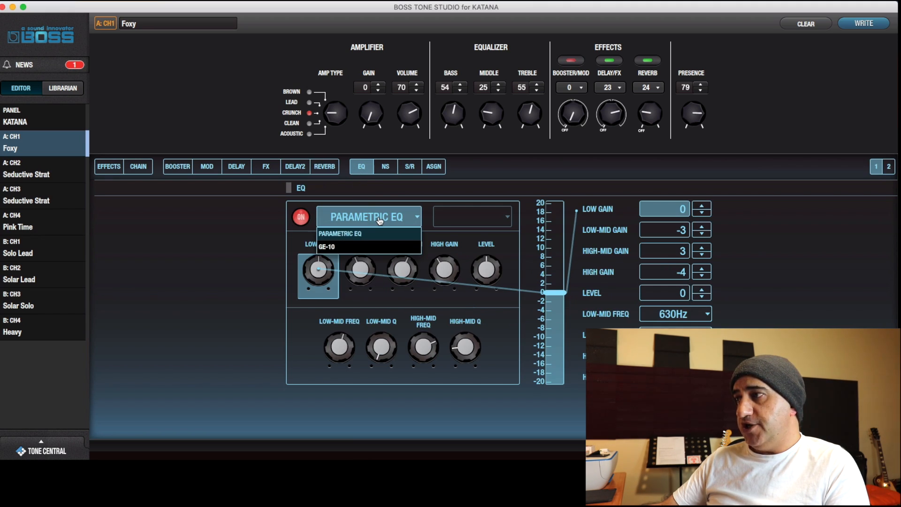
pyautogui.click(372, 243)
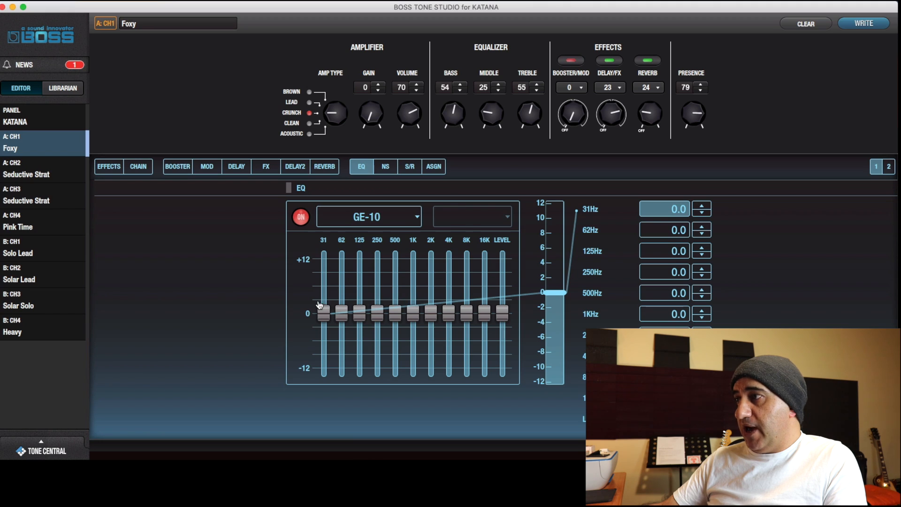
pyautogui.click(409, 219)
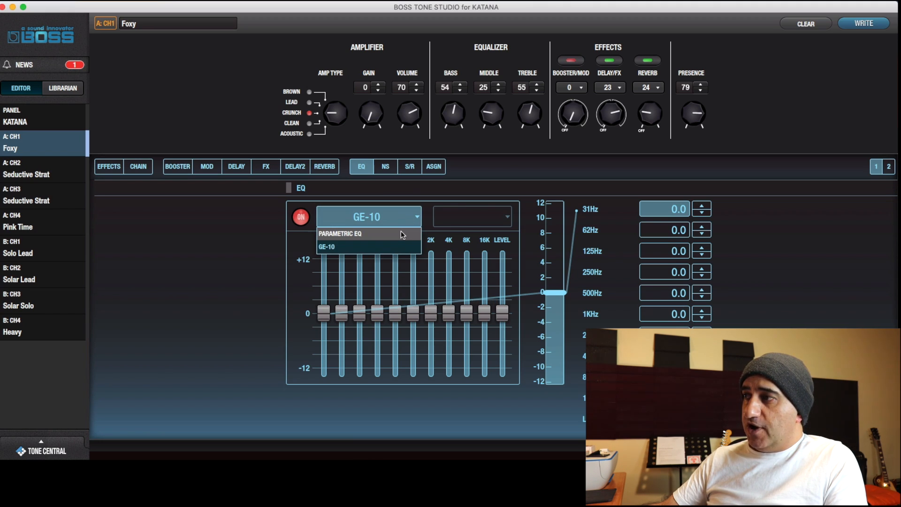
pyautogui.click(401, 234)
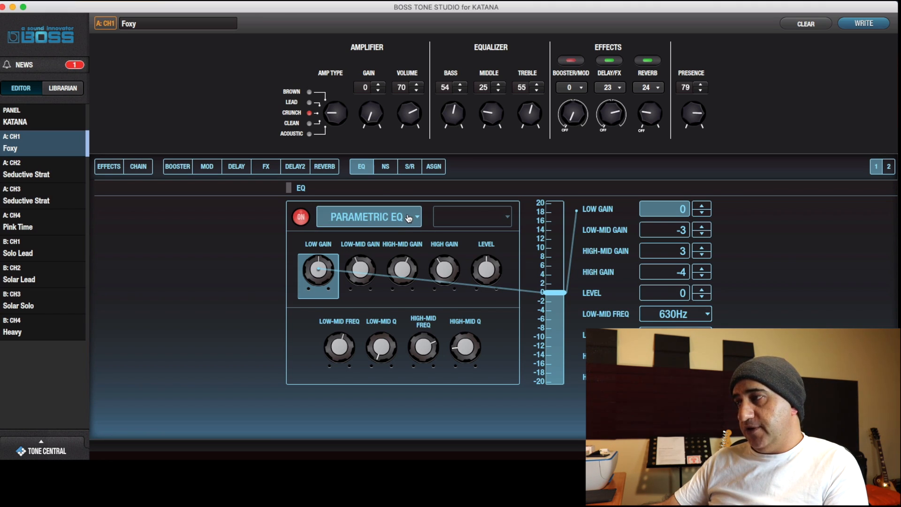
# Switch the EQ type to GE-10 and raise its 250 Hz band to 4.0.
pyautogui.click(408, 218)
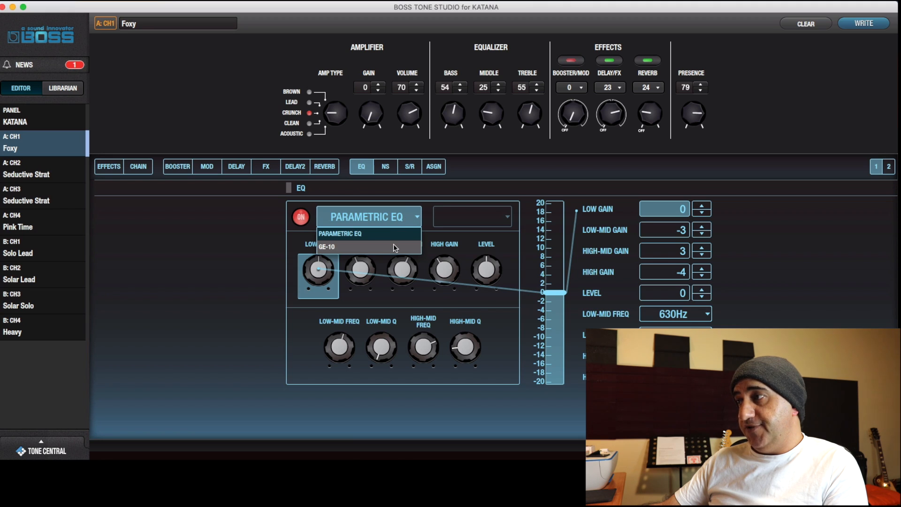
pyautogui.click(394, 245)
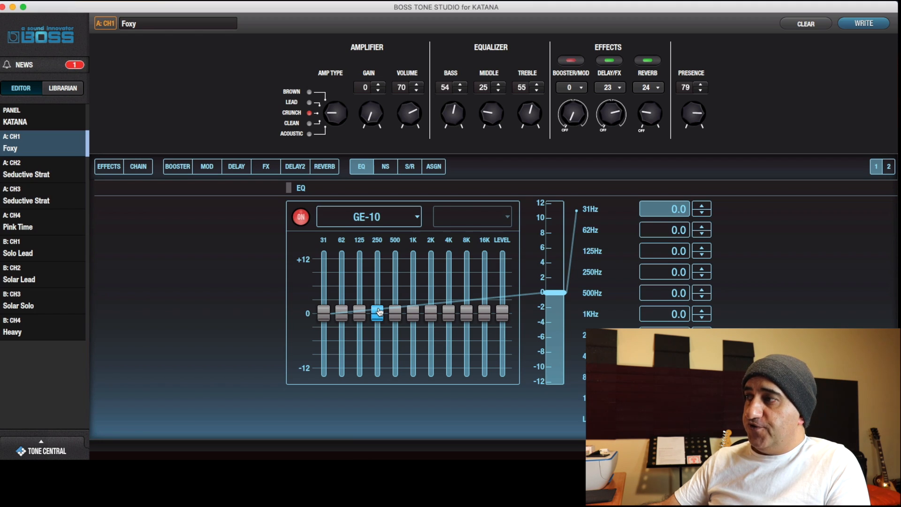
pyautogui.moveTo(379, 311); pyautogui.dragTo(379, 294)
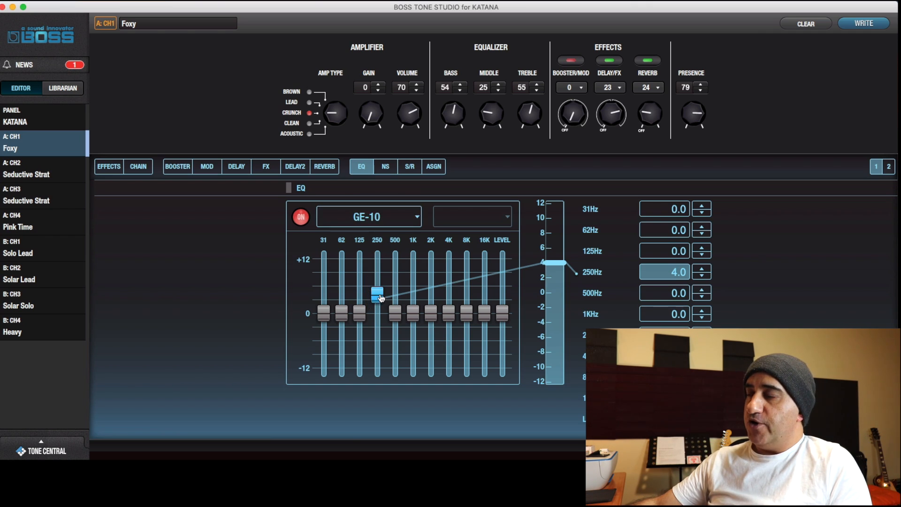
# Switch back to PARAMETRIC EQ, setting Low-Mid Freq to 250Hz, Low-Mid Gain to 0 and Low-Mid Q to 2.
pyautogui.click(389, 218)
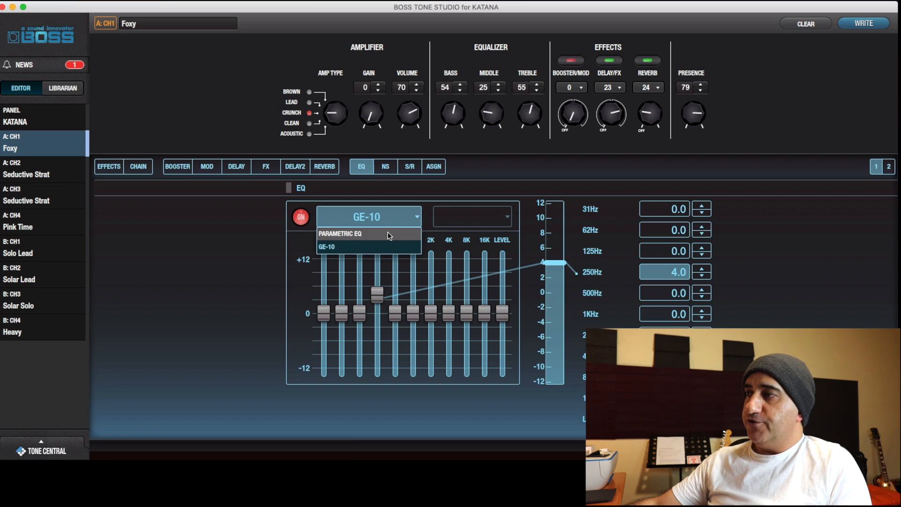
pyautogui.click(388, 232)
pyautogui.moveTo(338, 344); pyautogui.dragTo(338, 346)
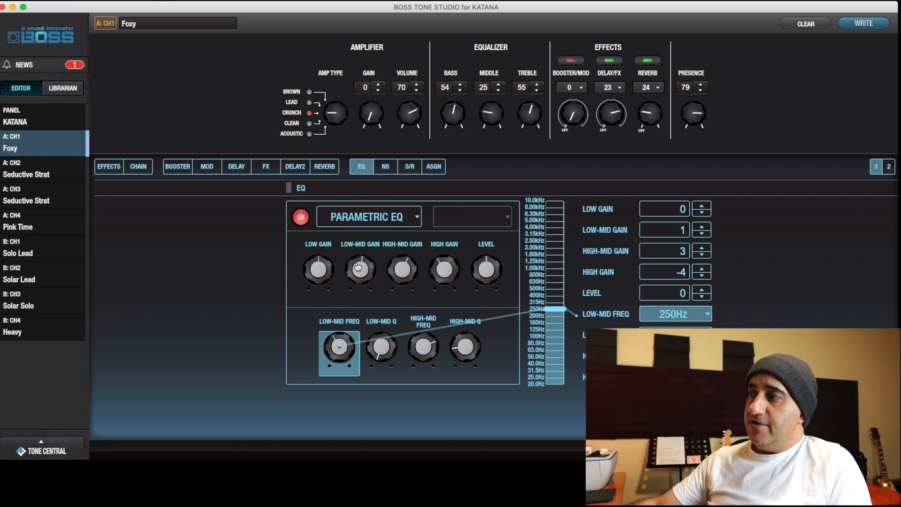
pyautogui.moveTo(360, 269); pyautogui.dragTo(361, 262)
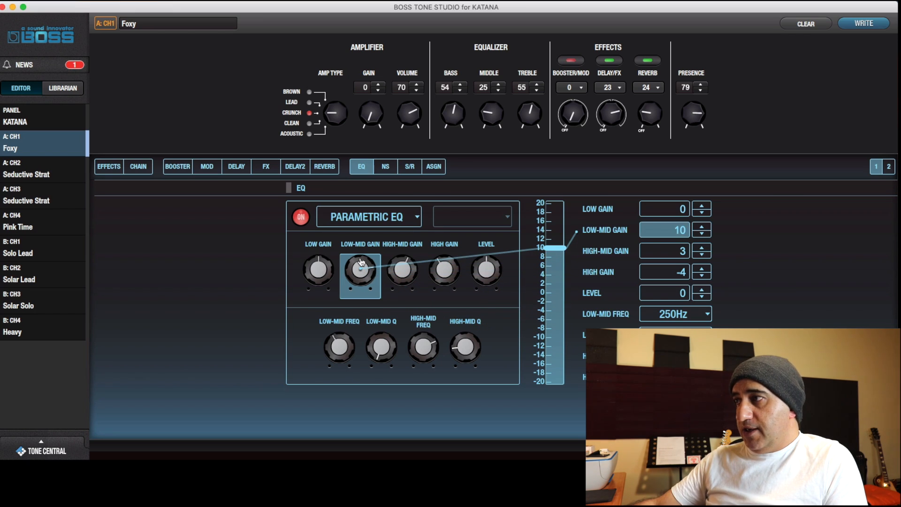
pyautogui.moveTo(362, 262)
pyautogui.mouseDown()
pyautogui.moveTo(362, 284)
pyautogui.moveTo(362, 255)
pyautogui.mouseUp()
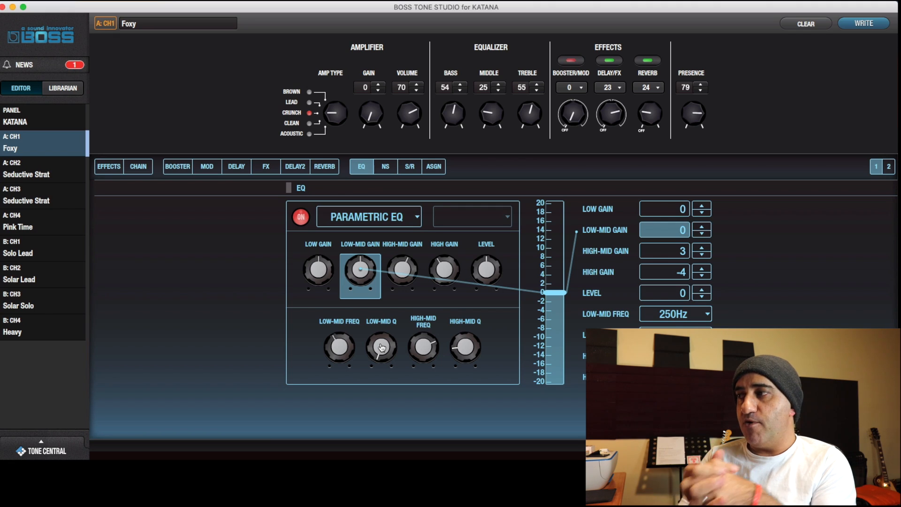
pyautogui.moveTo(382, 347); pyautogui.dragTo(380, 334)
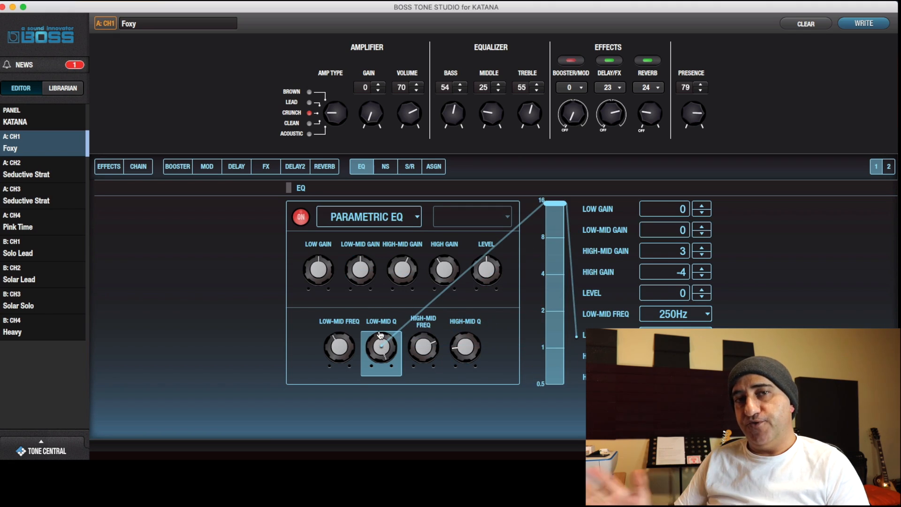
pyautogui.moveTo(381, 334); pyautogui.dragTo(386, 344)
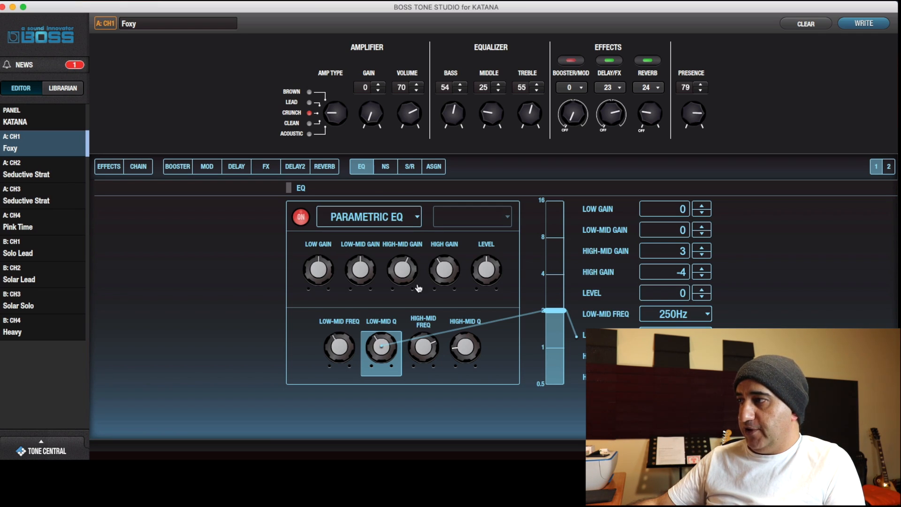
# Set the parametric EQ's High-Mid Freq to 4.00kHz, High-Mid Gain to -10 and High-Mid Q to 16.
pyautogui.click(425, 346)
pyautogui.scroll(2, 425, 346)
pyautogui.scroll(1, 425, 345)
pyautogui.scroll(1, 425, 346)
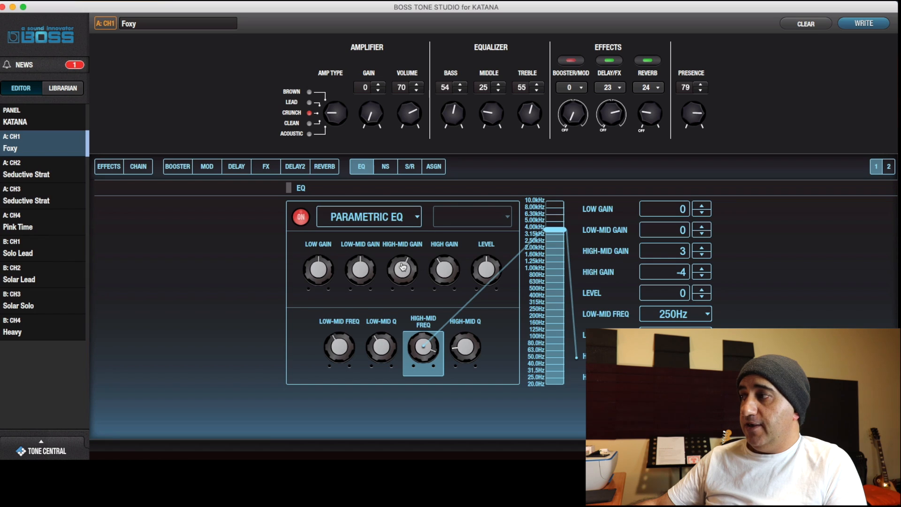
pyautogui.moveTo(402, 266); pyautogui.dragTo(402, 273)
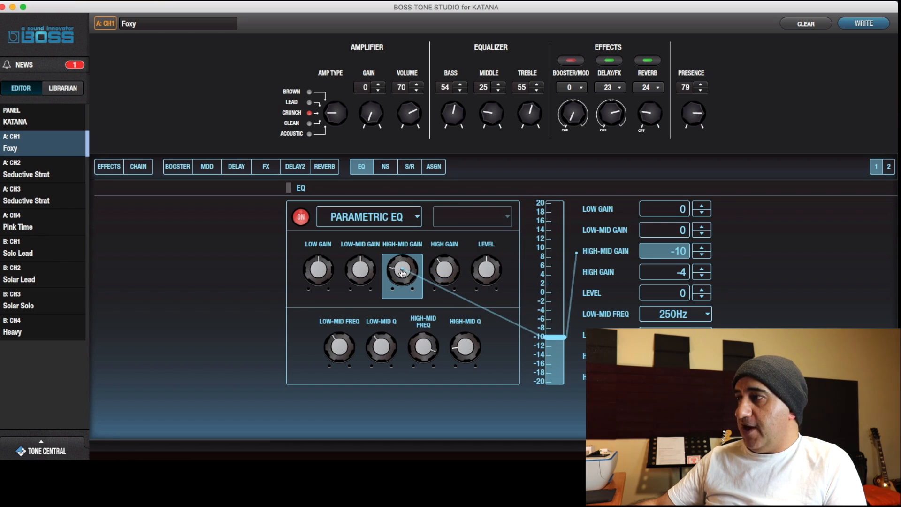
pyautogui.click(464, 347)
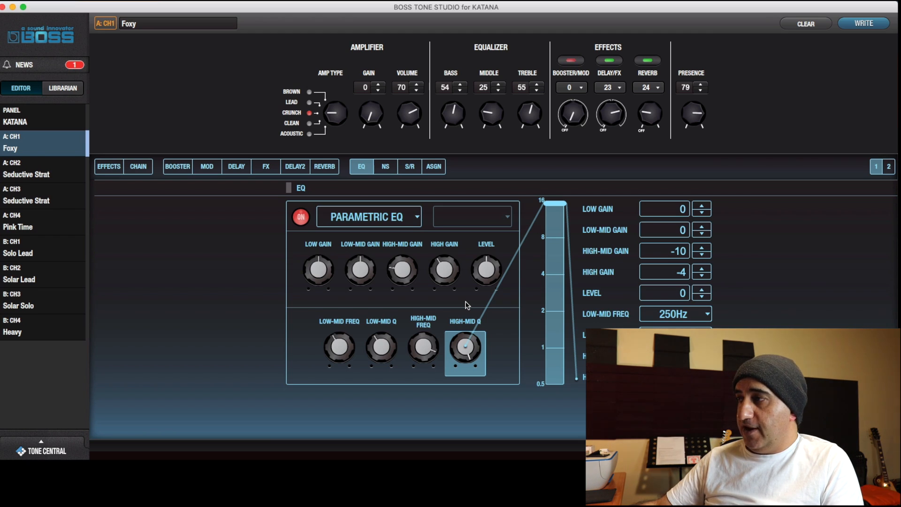
# Adjust the noise suppressor's Threshold to 37 and its Release to 41.
pyautogui.click(390, 168)
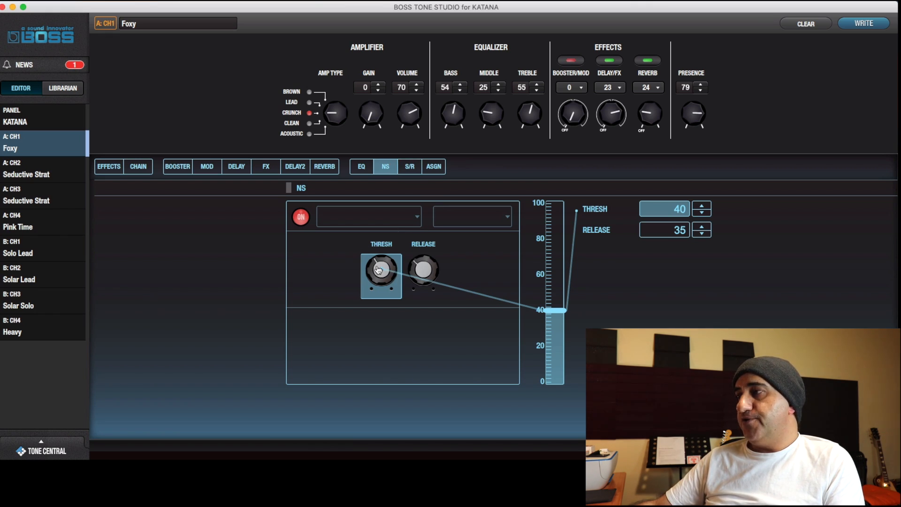
pyautogui.moveTo(379, 269); pyautogui.dragTo(424, 273)
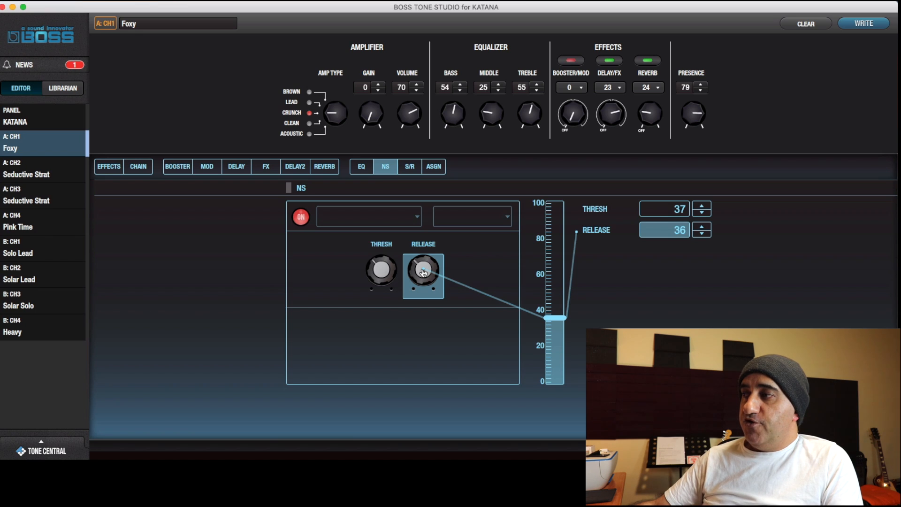
pyautogui.moveTo(423, 272); pyautogui.dragTo(421, 298)
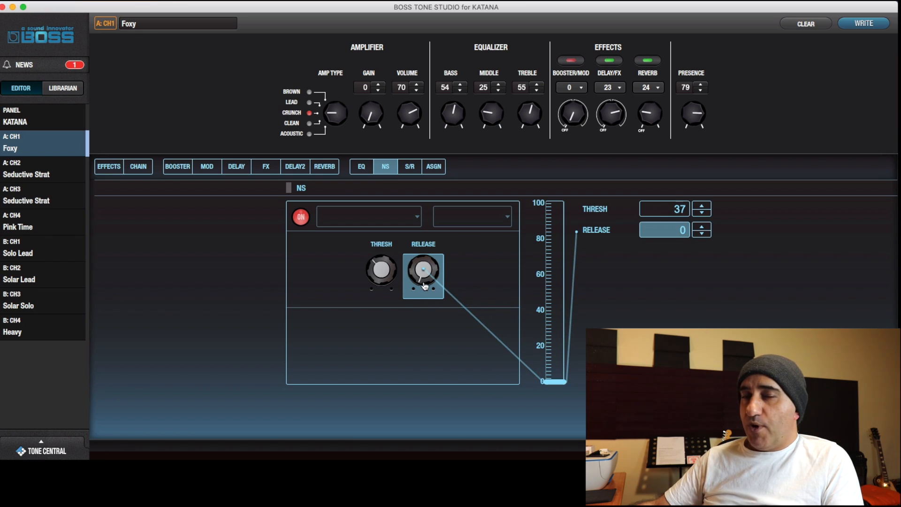
pyautogui.moveTo(426, 281); pyautogui.dragTo(428, 259)
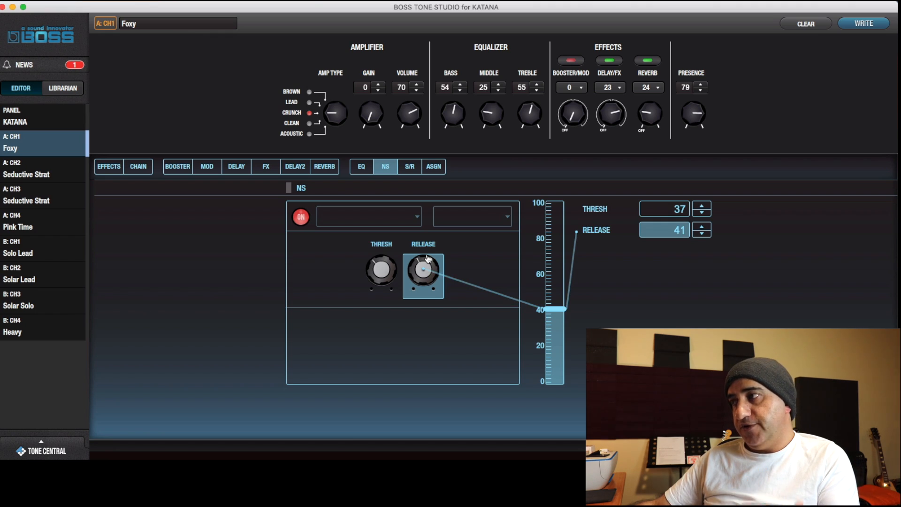
# Lower the noise suppressor's Threshold to 0 and switch the effect on and back off.
pyautogui.moveTo(388, 271)
pyautogui.mouseDown()
pyautogui.moveTo(384, 290)
pyautogui.moveTo(386, 264)
pyautogui.mouseUp()
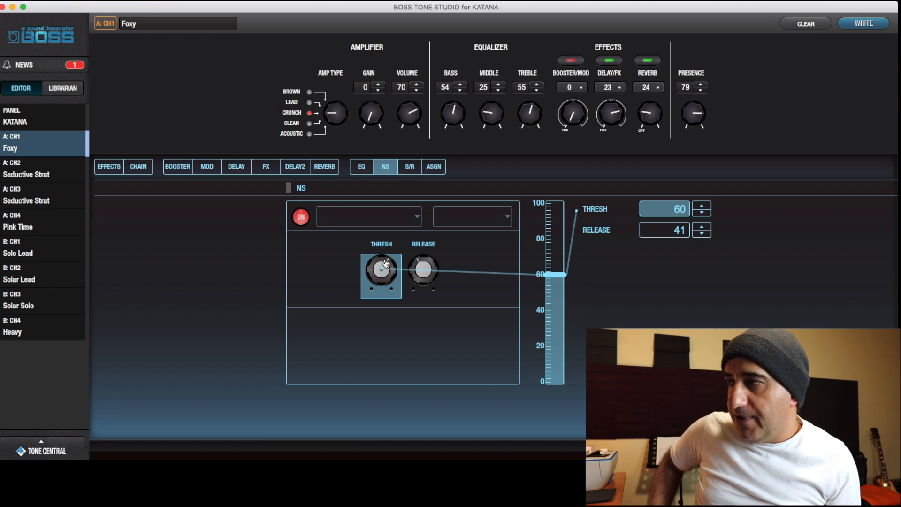
pyautogui.moveTo(386, 264); pyautogui.dragTo(385, 284)
pyautogui.scroll(5, 385, 284)
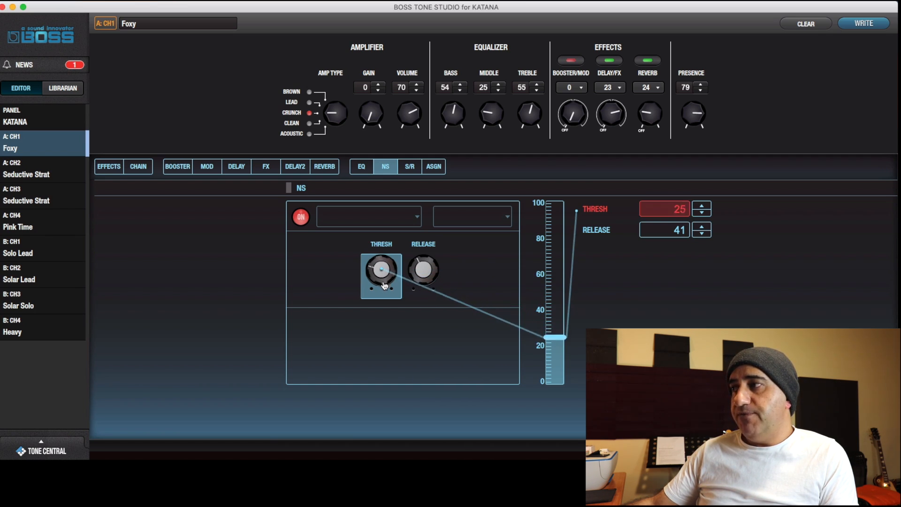
pyautogui.moveTo(384, 285); pyautogui.dragTo(384, 301)
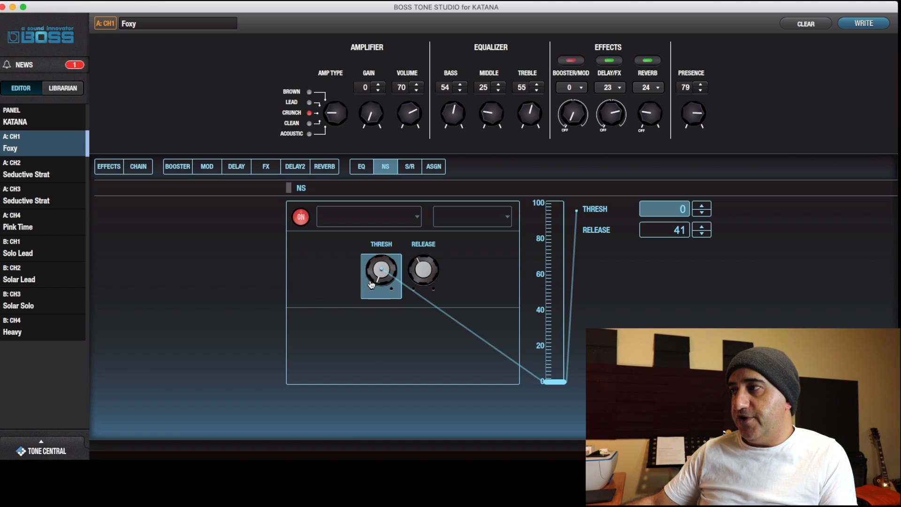
pyautogui.click(302, 219)
pyautogui.click(302, 218)
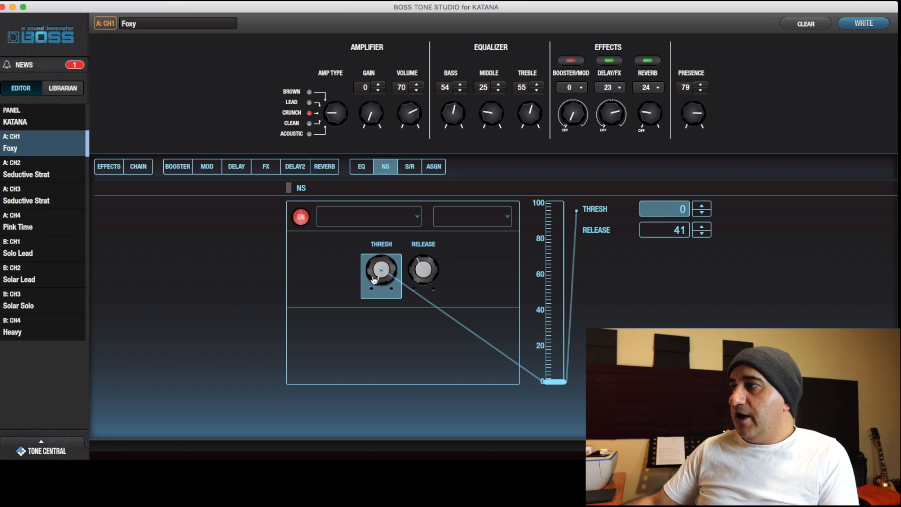
# Try the Send/Return switch, PARALLEL mode and POST REV position, restoring SERIES and POST AMP.
pyautogui.click(418, 170)
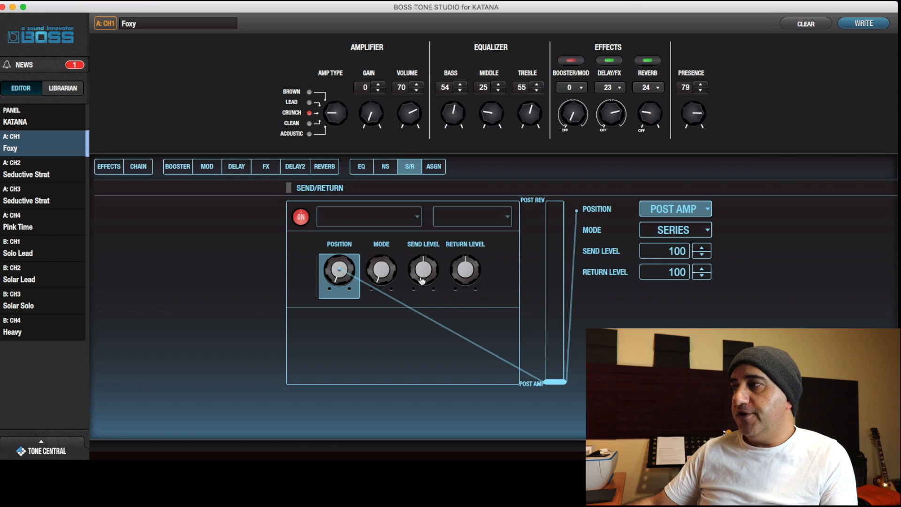
pyautogui.click(302, 219)
pyautogui.click(301, 220)
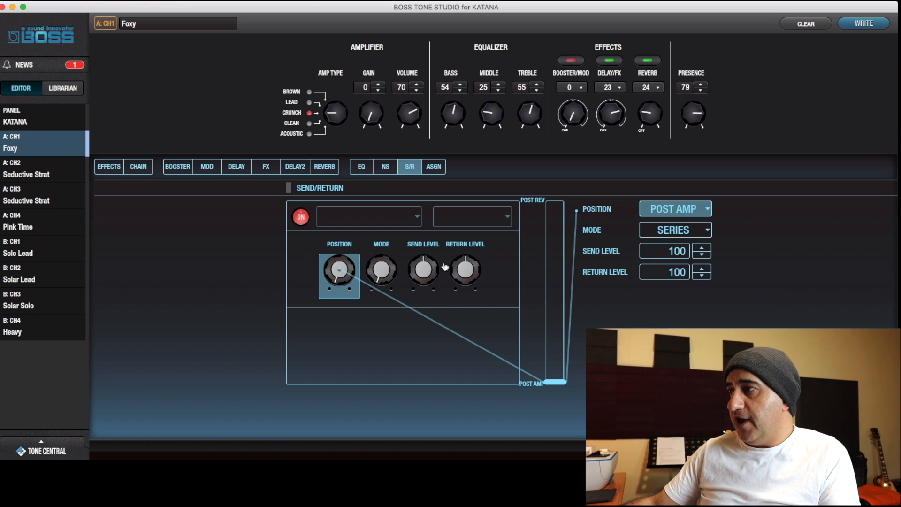
pyautogui.click(385, 271)
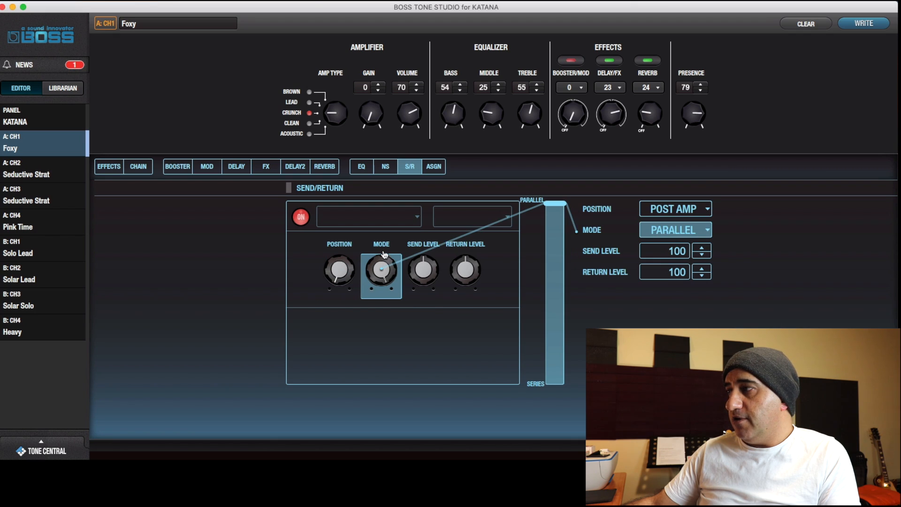
pyautogui.click(384, 254)
pyautogui.click(344, 255)
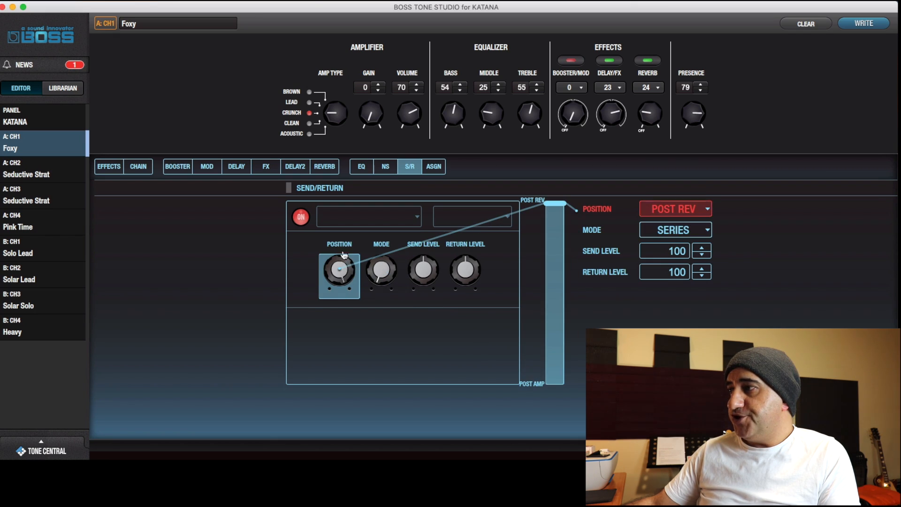
pyautogui.click(345, 255)
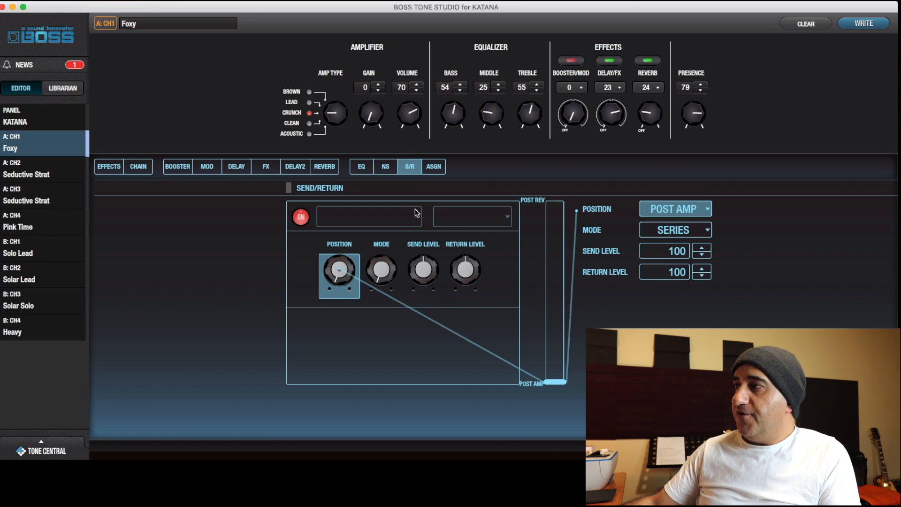
# Look through the knob and expression pedal assignments for each effect.
pyautogui.click(433, 170)
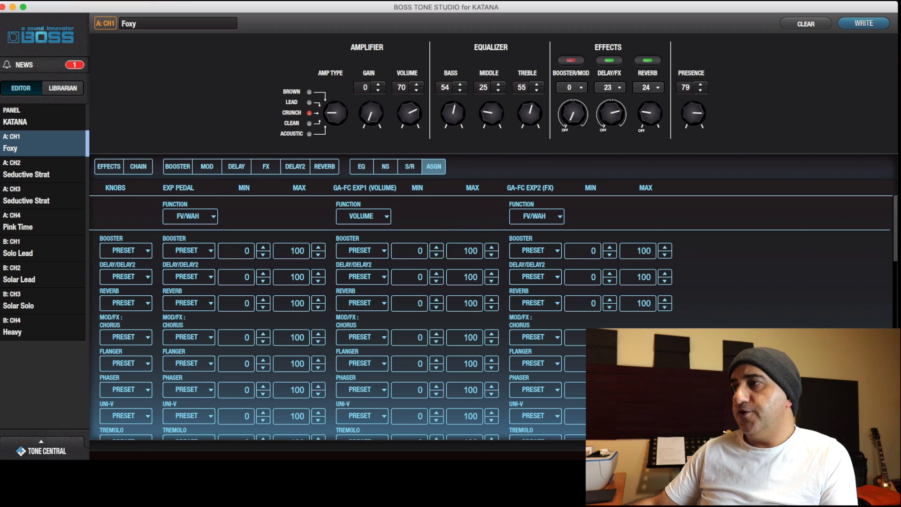
pyautogui.scroll(-10, 385, 315)
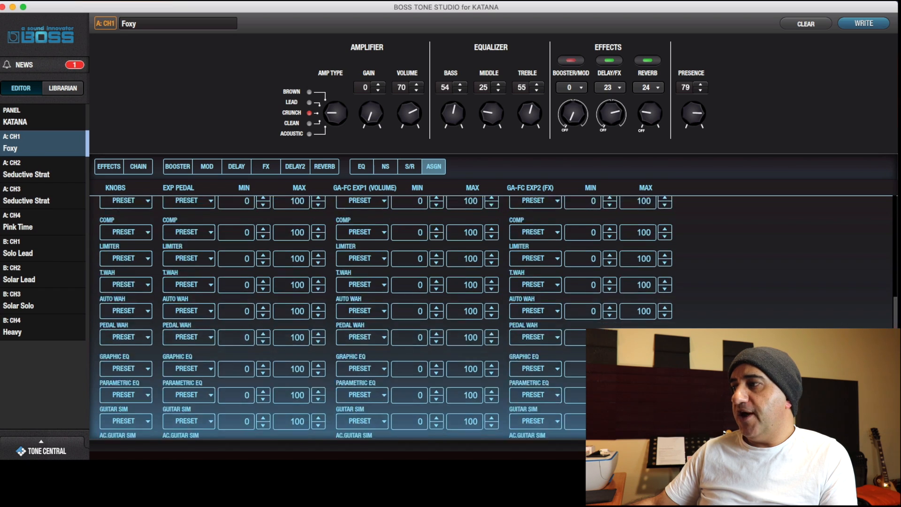
pyautogui.scroll(10, 385, 315)
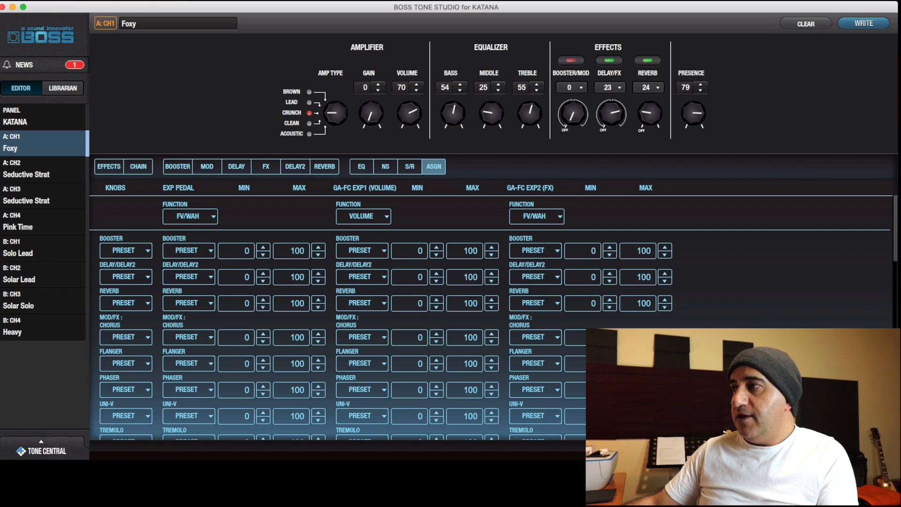
pyautogui.scroll(-10, 591, 313)
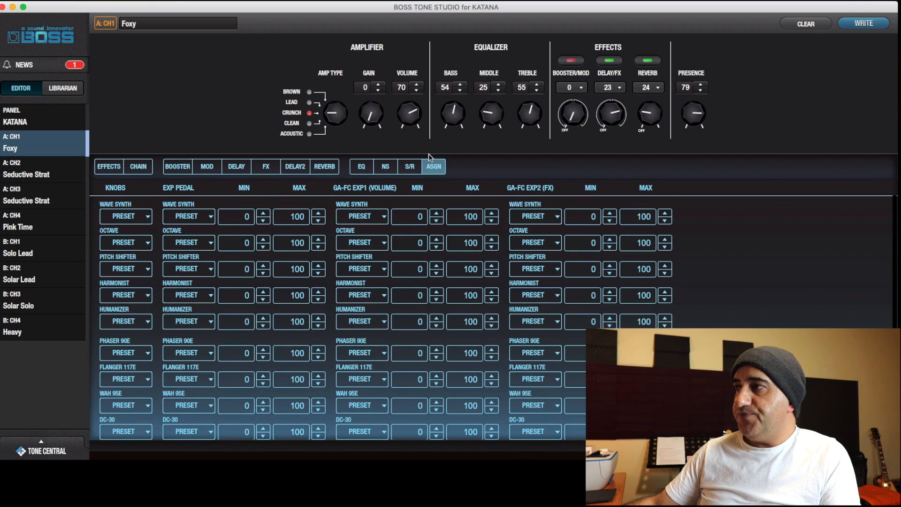
# Set the amplifier's Amp Type to ACOUSTIC.
pyautogui.moveTo(342, 113); pyautogui.dragTo(342, 139)
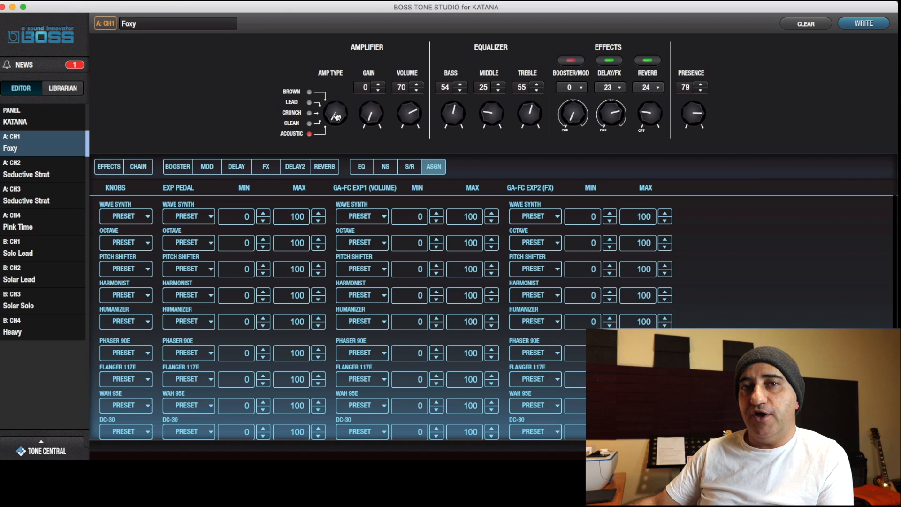
# Try the CRUNCH, ACOUSTIC, CLEAN and BROWN amp types on the amplifier.
pyautogui.scroll(2, 336, 116)
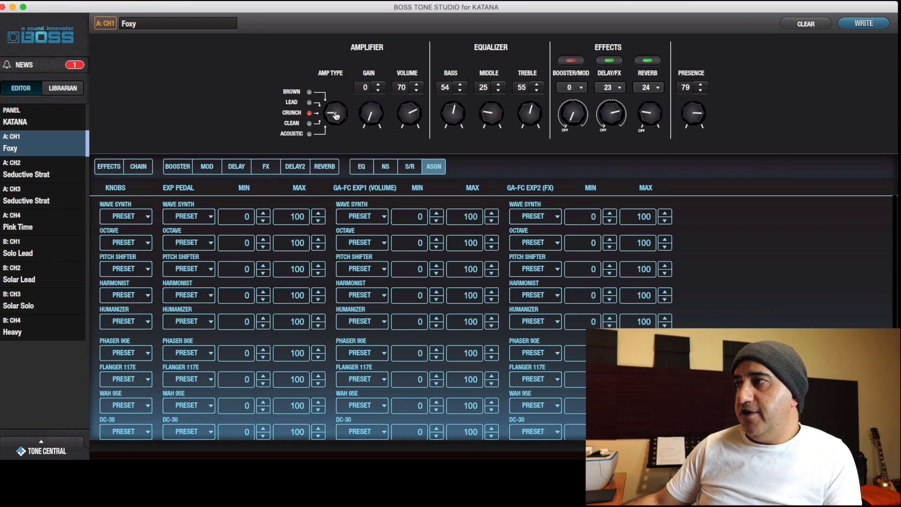
pyautogui.moveTo(336, 116)
pyautogui.mouseDown()
pyautogui.moveTo(337, 106)
pyautogui.moveTo(336, 122)
pyautogui.mouseUp()
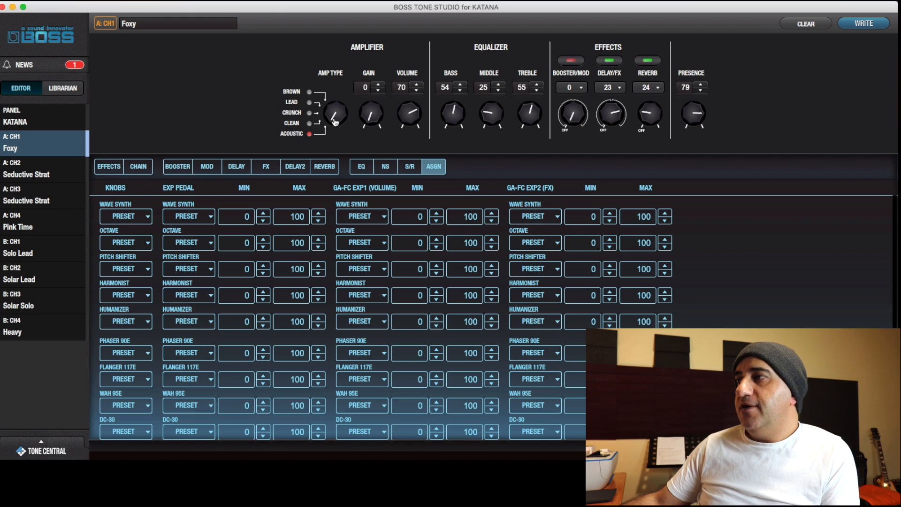
pyautogui.moveTo(335, 122); pyautogui.dragTo(334, 115)
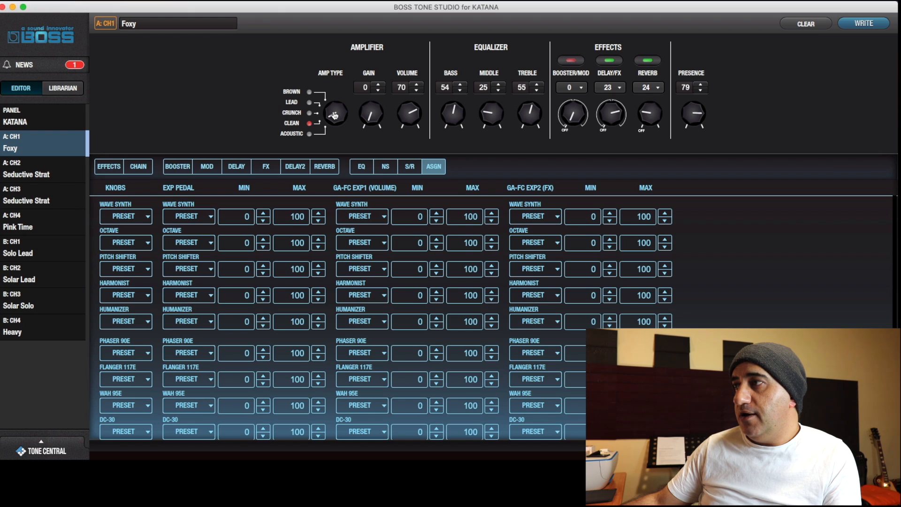
pyautogui.moveTo(334, 116); pyautogui.dragTo(335, 91)
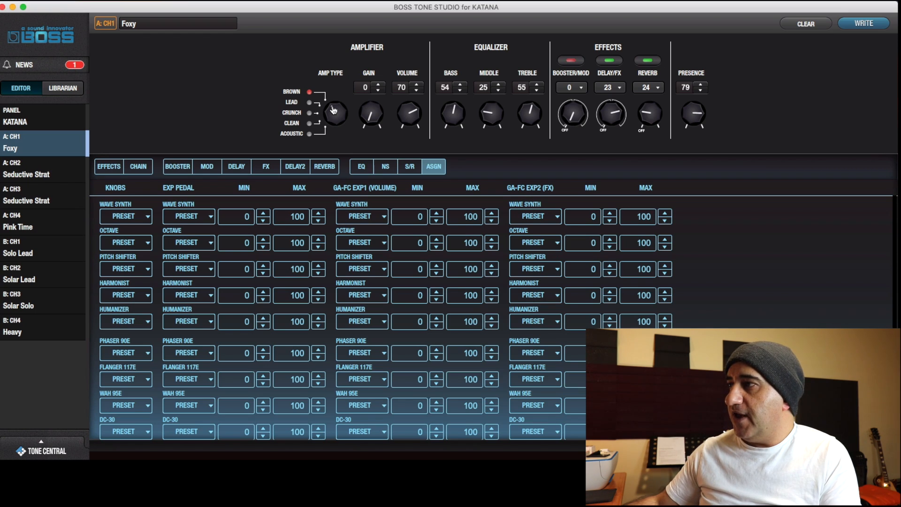
# Set the amplifier to the CRUNCH type with Gain at 41 and Volume at 60.
pyautogui.moveTo(333, 110); pyautogui.dragTo(372, 108)
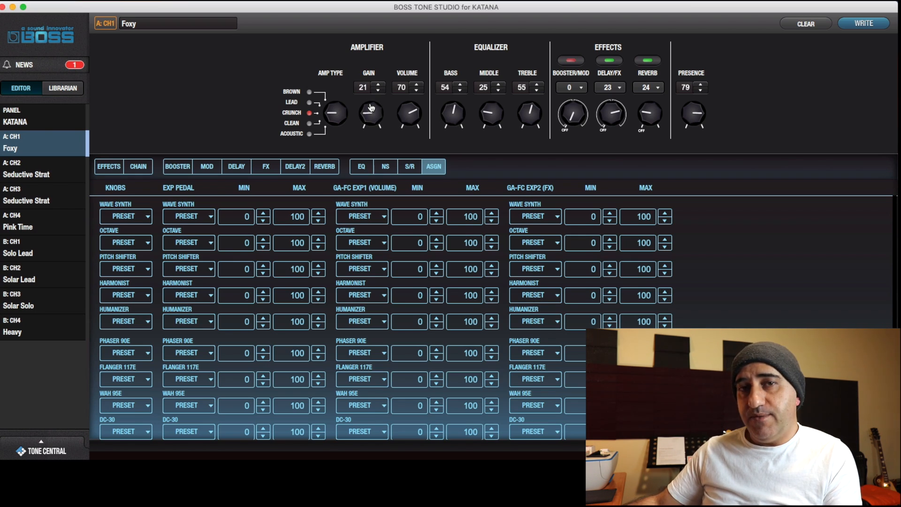
pyautogui.moveTo(371, 107); pyautogui.dragTo(418, 120)
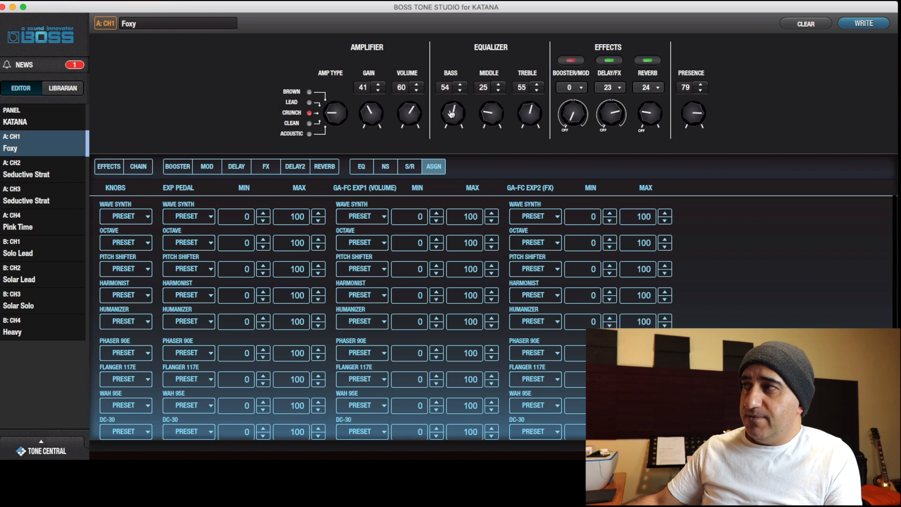
# Set the equalizer's Bass to 52 and Middle to 53, and lower Presence to 75.
pyautogui.moveTo(451, 113); pyautogui.dragTo(496, 98)
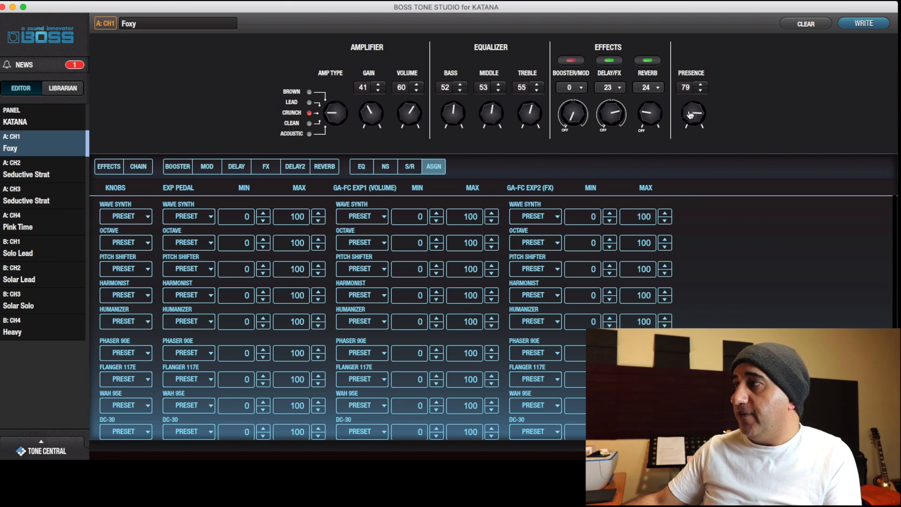
pyautogui.scroll(1, 690, 114)
pyautogui.scroll(-5, 690, 115)
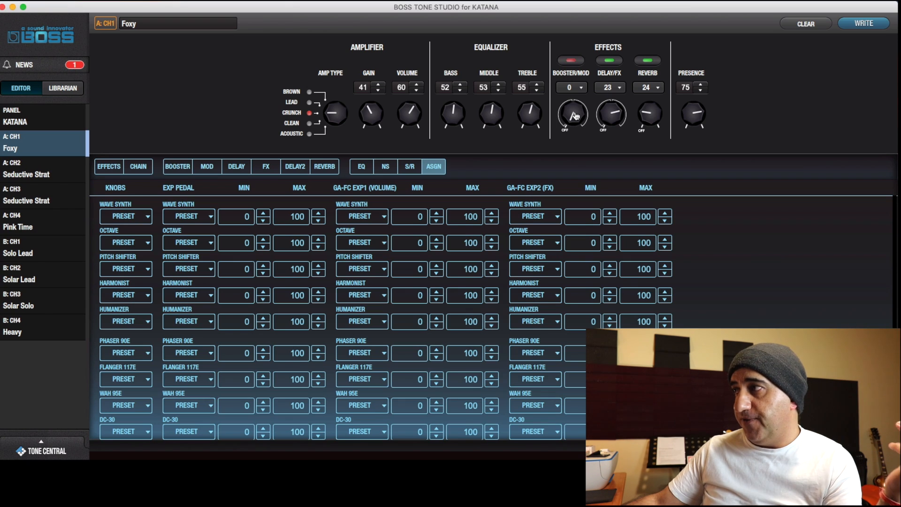
# Raise Booster/Mod to 26 with the booster's settings shown, checking the knob assignments before returning to the booster.
pyautogui.moveTo(575, 115); pyautogui.dragTo(575, 110)
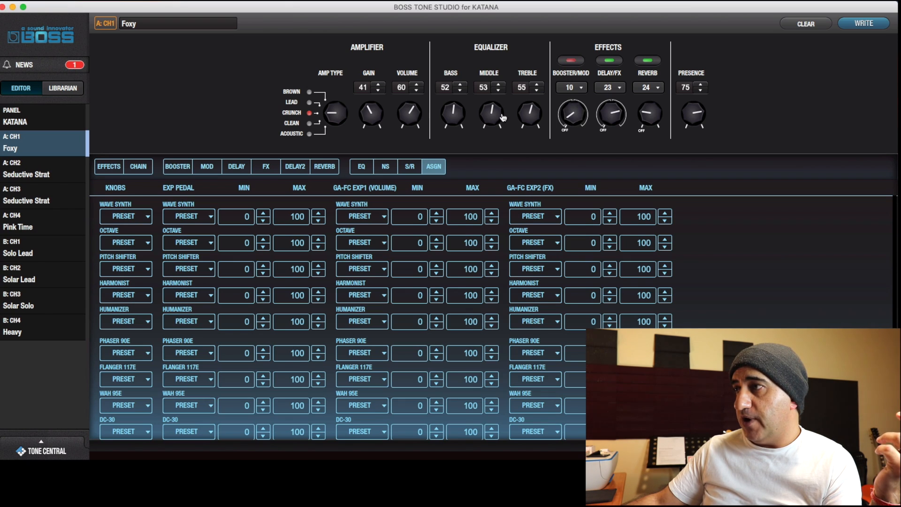
pyautogui.click(171, 164)
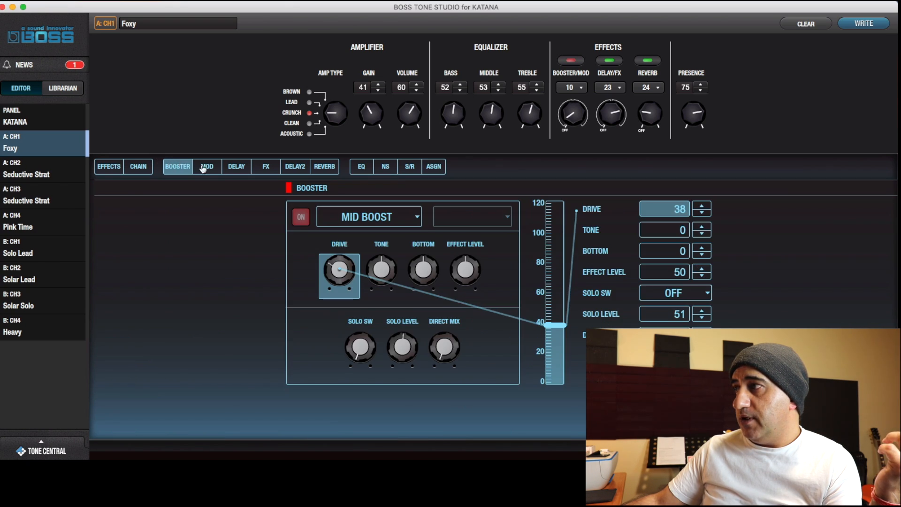
pyautogui.moveTo(572, 119); pyautogui.dragTo(571, 110)
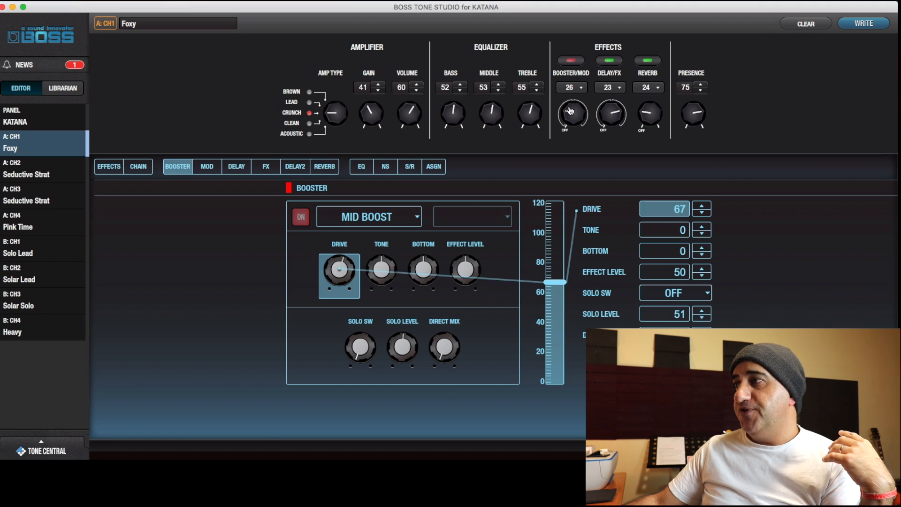
pyautogui.click(439, 167)
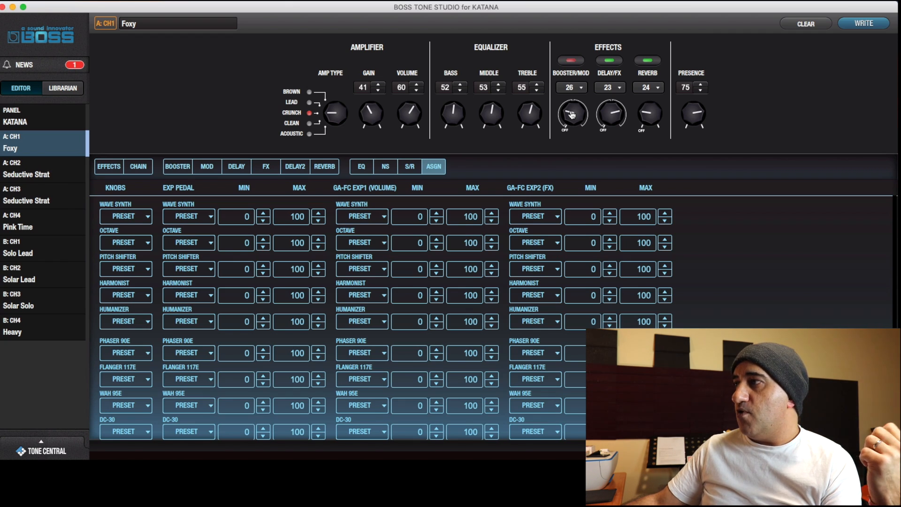
pyautogui.click(185, 169)
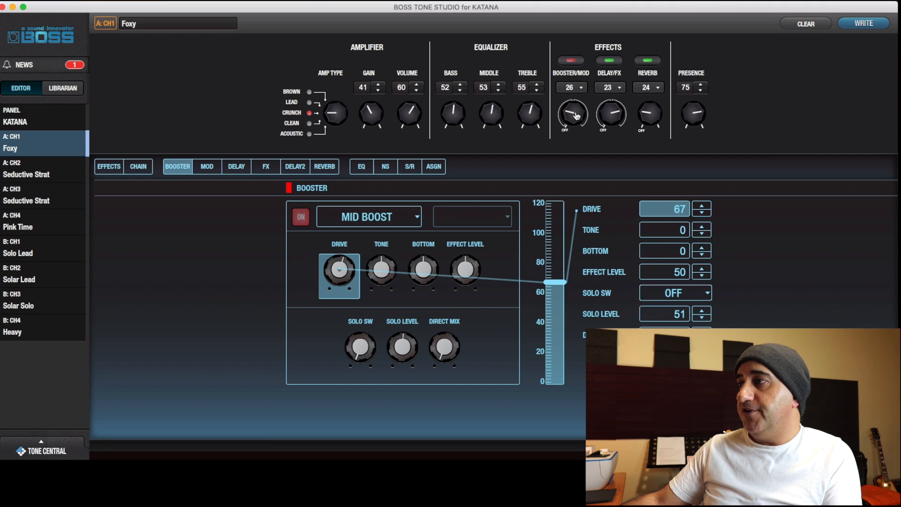
# Sweep the Booster/Mod knob up through the booster's Drive range and past it to 12 in the green mode.
pyautogui.scroll(7, 575, 115)
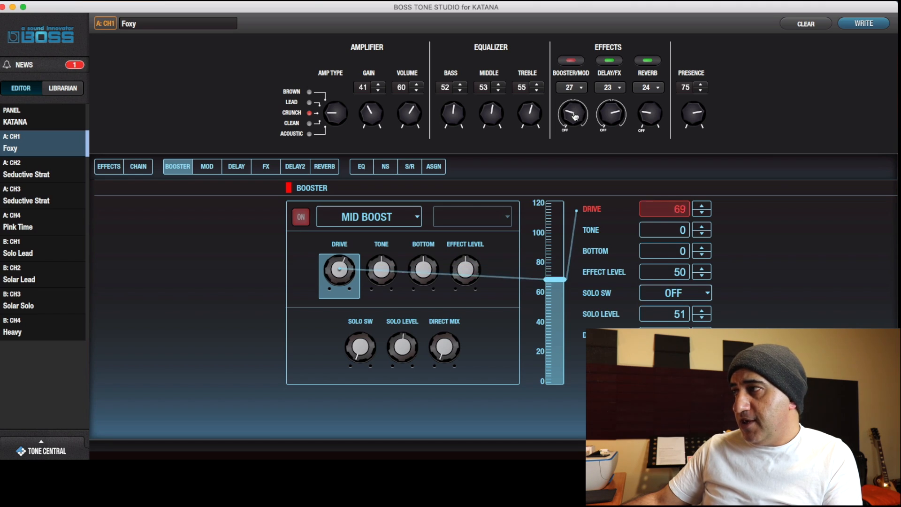
pyautogui.scroll(10, 572, 118)
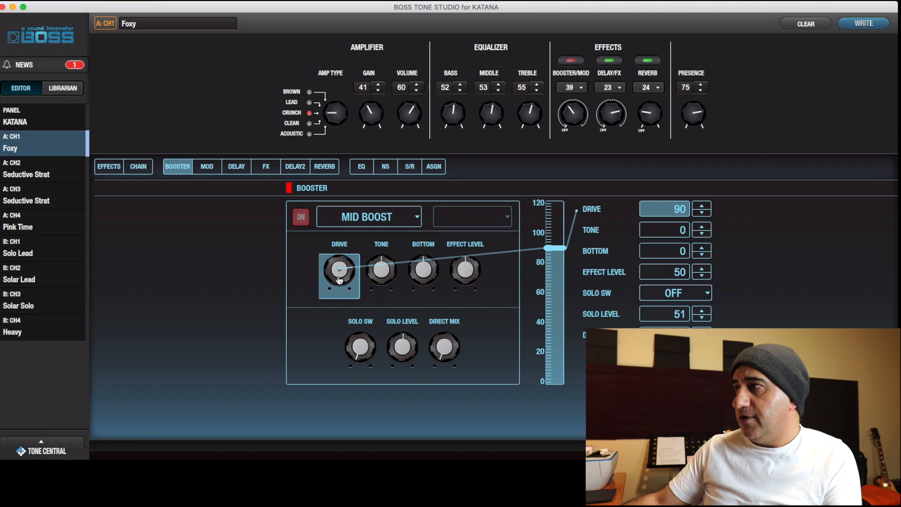
pyautogui.scroll(2, 574, 115)
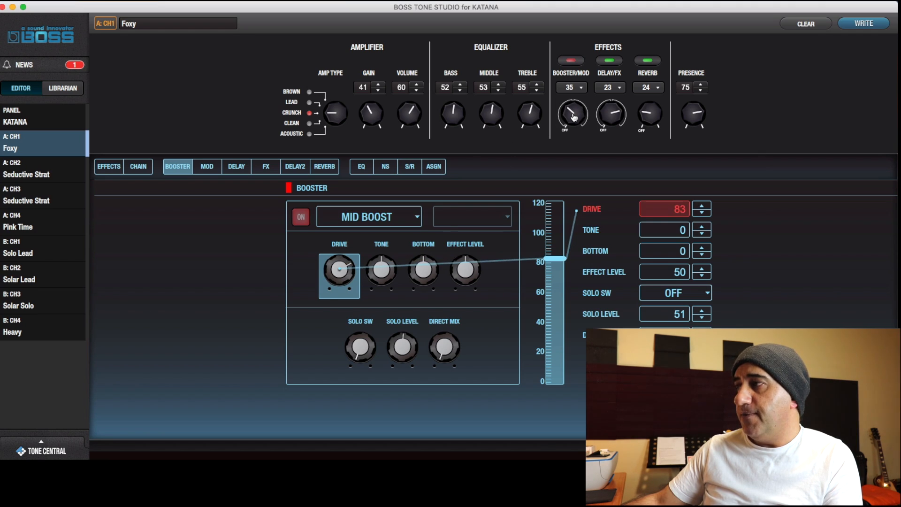
pyautogui.scroll(1, 574, 113)
pyautogui.scroll(4, 574, 112)
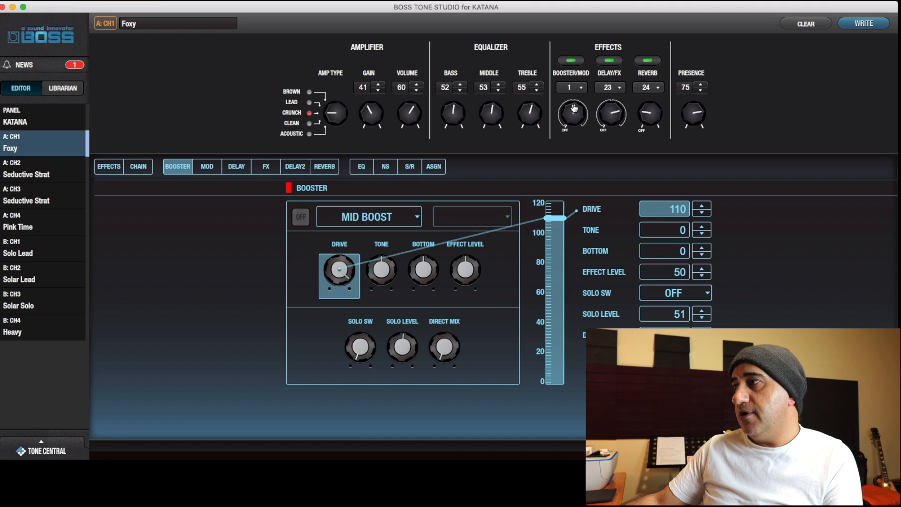
pyautogui.scroll(1, 573, 102)
pyautogui.click(572, 105)
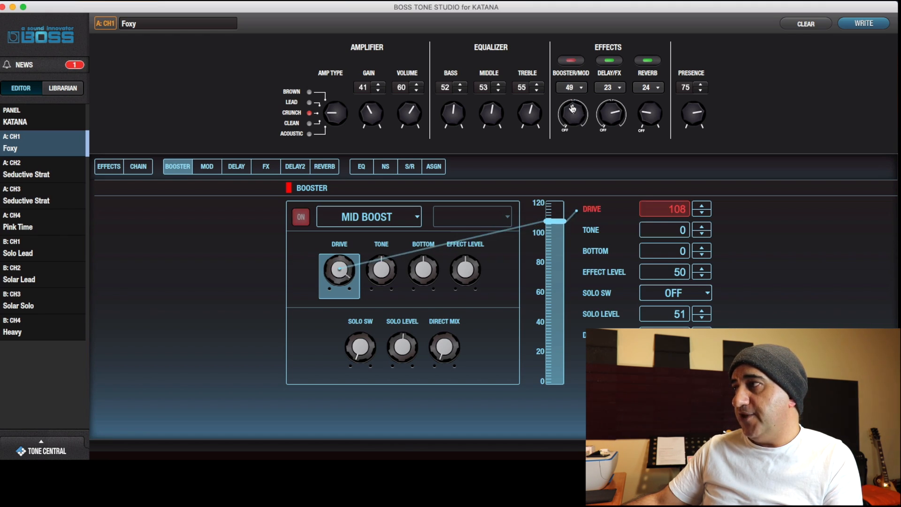
pyautogui.click(572, 104)
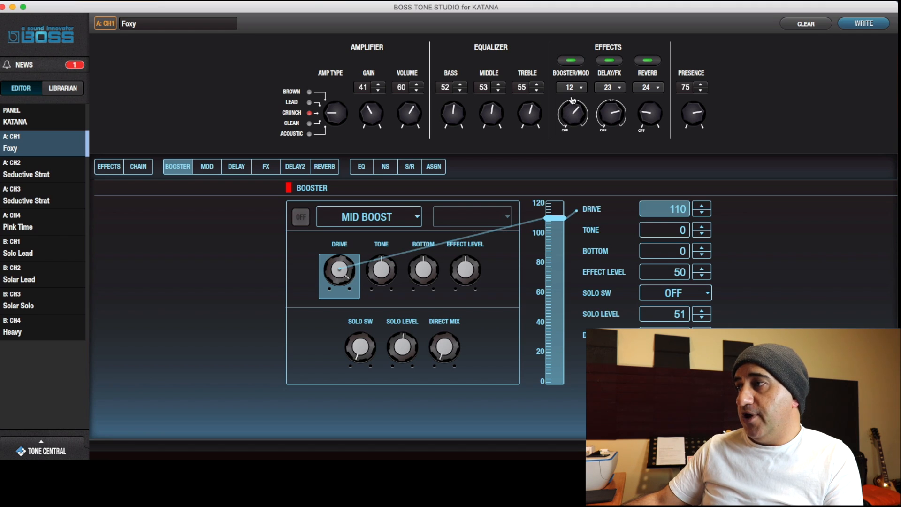
# Look through the effect types available for the MOD effect and keep CHORUS.
pyautogui.click(207, 168)
pyautogui.click(419, 217)
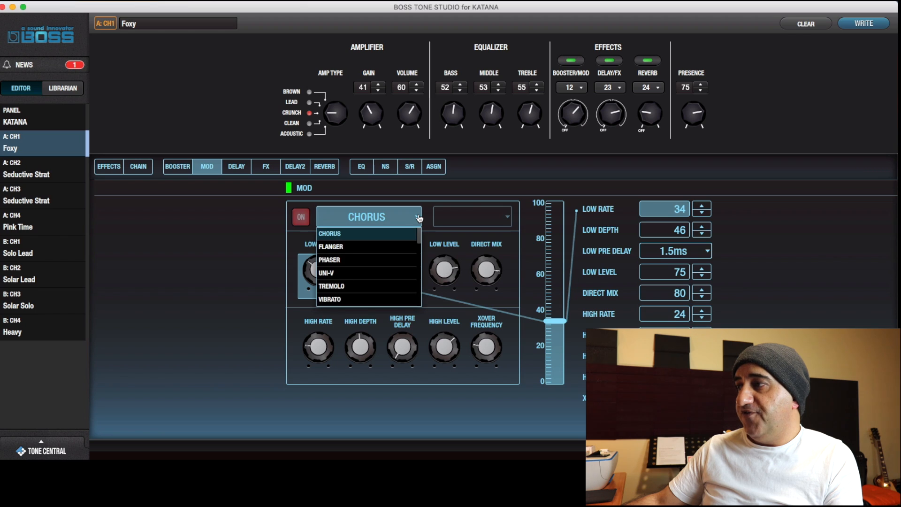
pyautogui.scroll(-1, 375, 287)
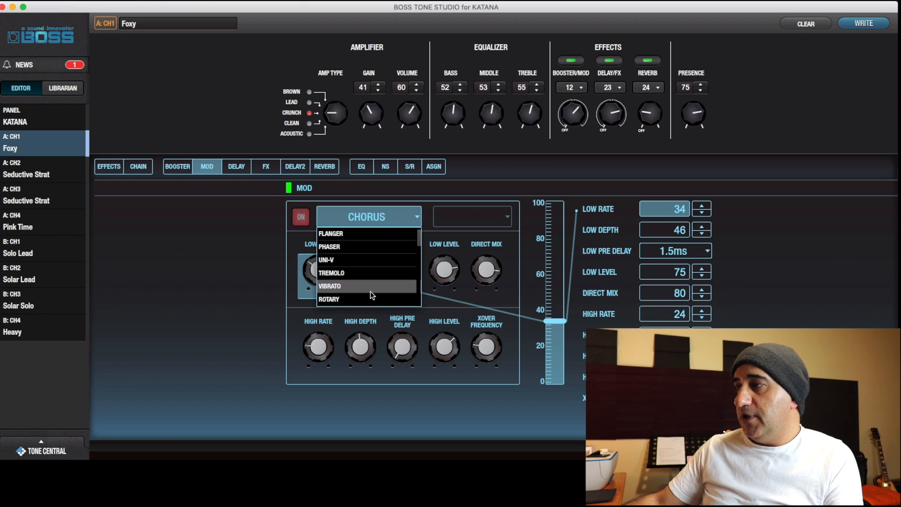
pyautogui.scroll(1, 368, 237)
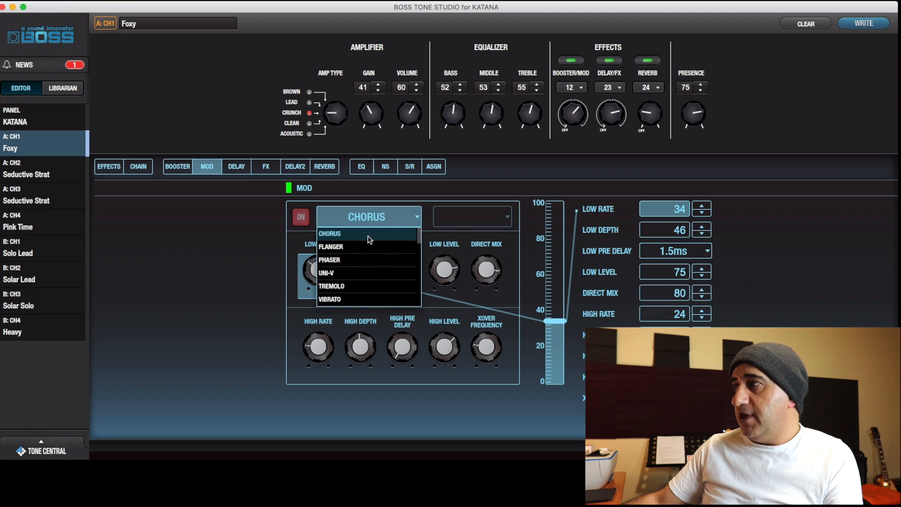
pyautogui.click(369, 237)
# Try Booster/Mod at 24, 16 and 9 on the chorus, and switch it OFF.
pyautogui.moveTo(571, 118); pyautogui.dragTo(571, 113)
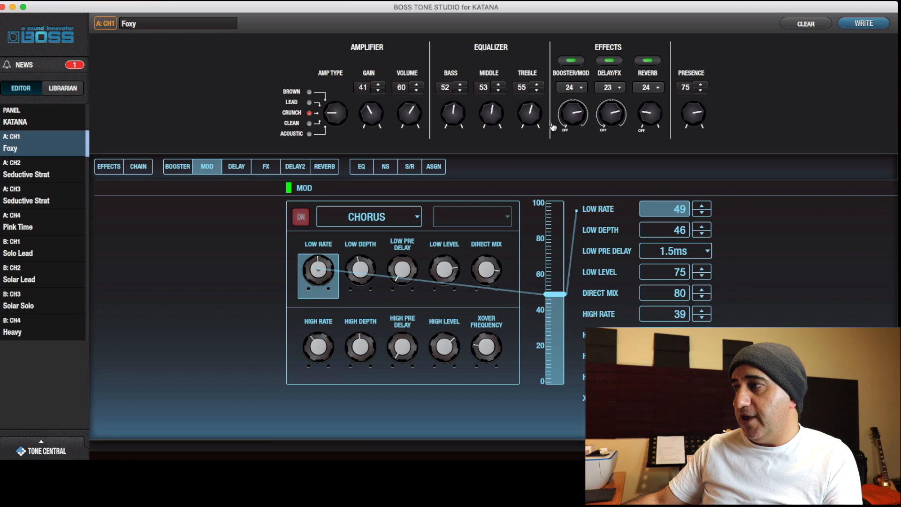
pyautogui.moveTo(573, 120); pyautogui.dragTo(570, 123)
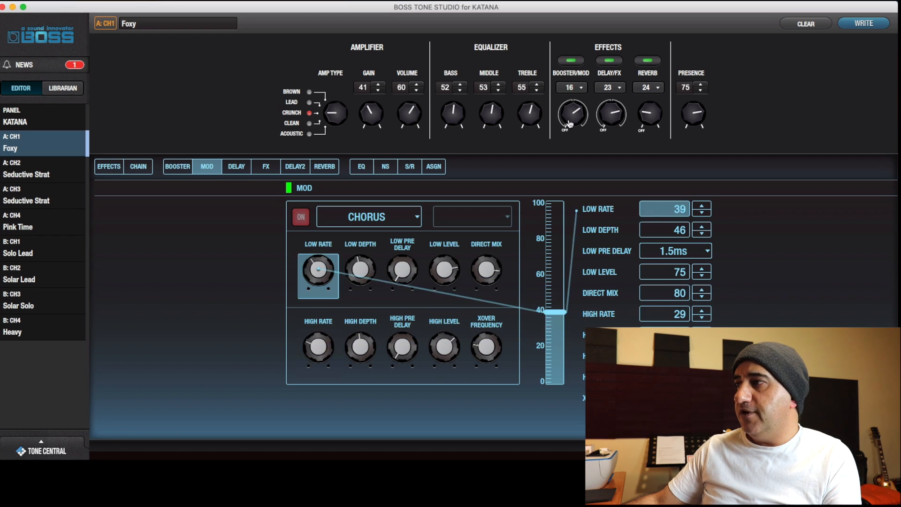
pyautogui.moveTo(569, 124); pyautogui.dragTo(569, 128)
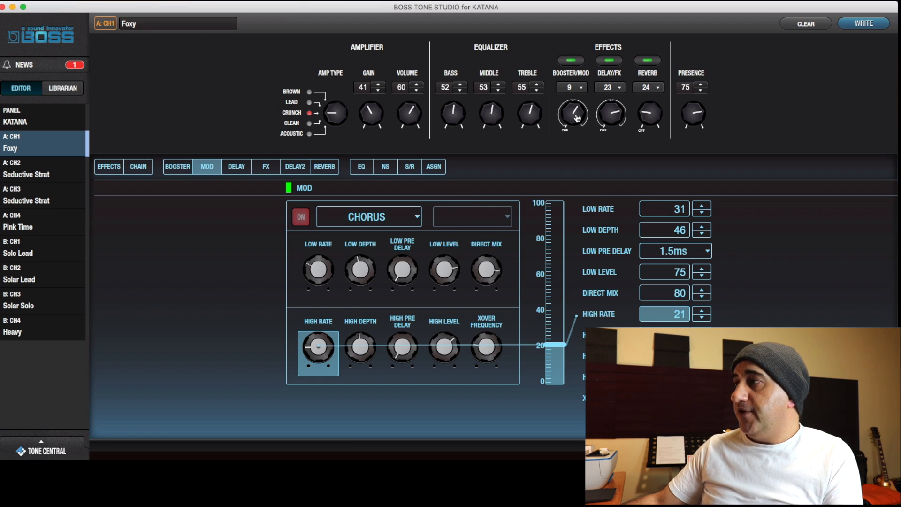
pyautogui.moveTo(575, 115); pyautogui.dragTo(578, 160)
pyautogui.click(570, 88)
pyautogui.click(573, 165)
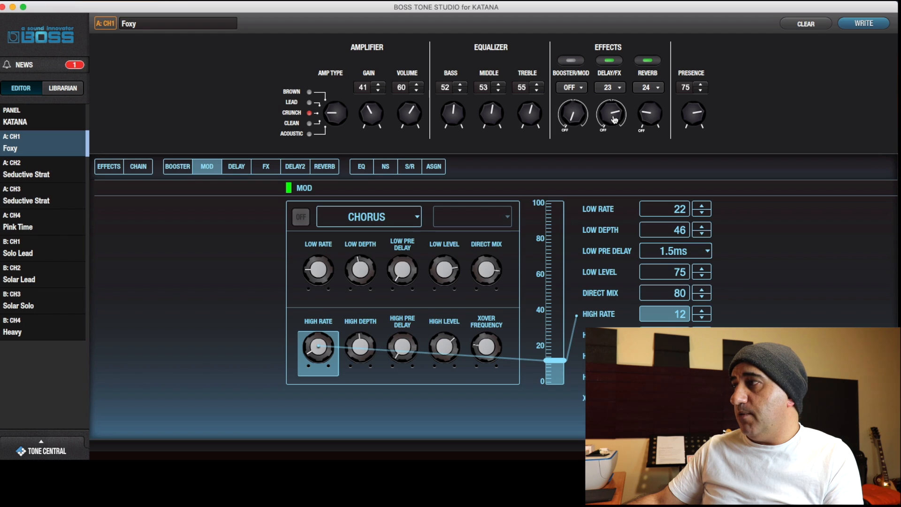
# Lower Delay/FX to 11, show the delay's settings, and turn Delay/FX up to 20.
pyautogui.moveTo(614, 110); pyautogui.dragTo(618, 207)
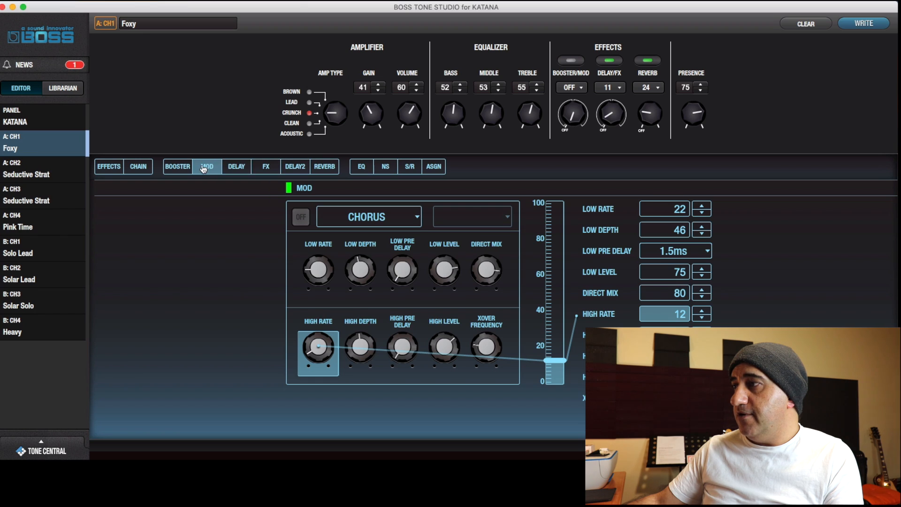
pyautogui.click(237, 167)
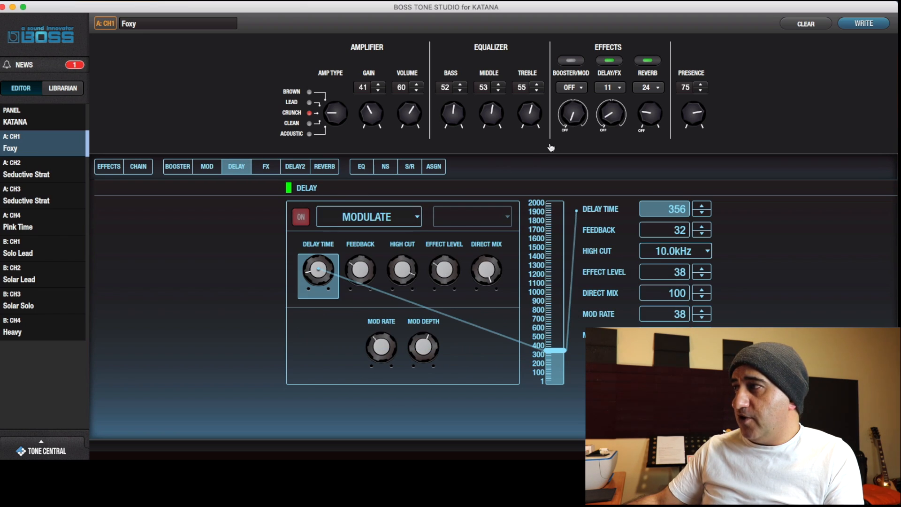
pyautogui.moveTo(568, 118); pyautogui.dragTo(622, 90)
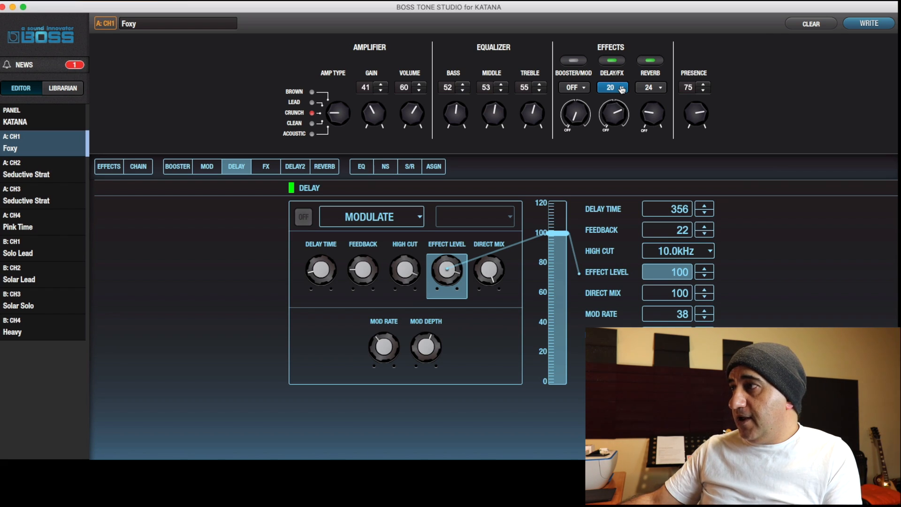
# Look through the effect types available for the FX effect and choose DC-30.
pyautogui.click(269, 167)
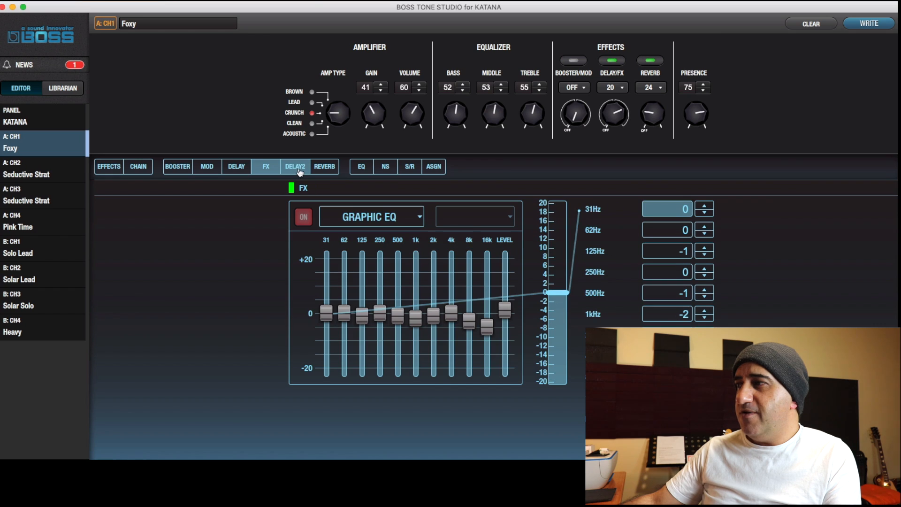
pyautogui.click(416, 219)
pyautogui.scroll(3, 381, 248)
pyautogui.scroll(-3, 376, 254)
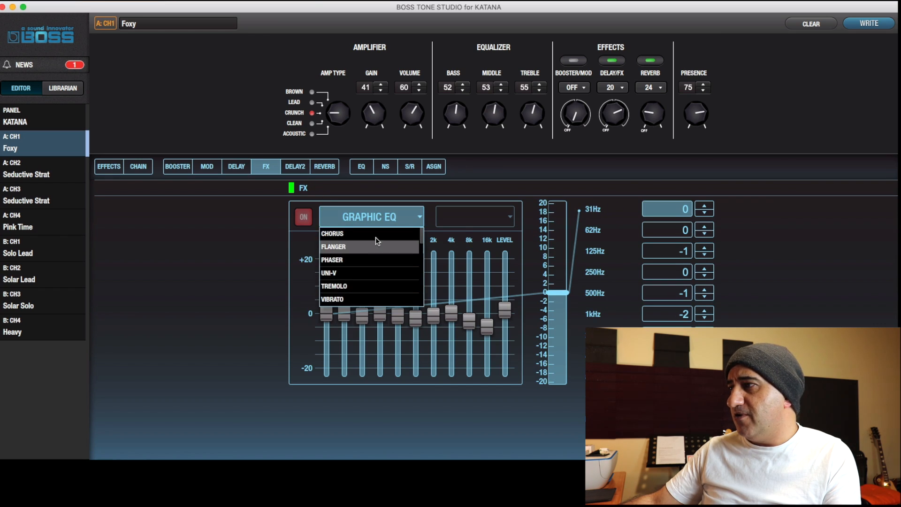
pyautogui.scroll(-3, 376, 262)
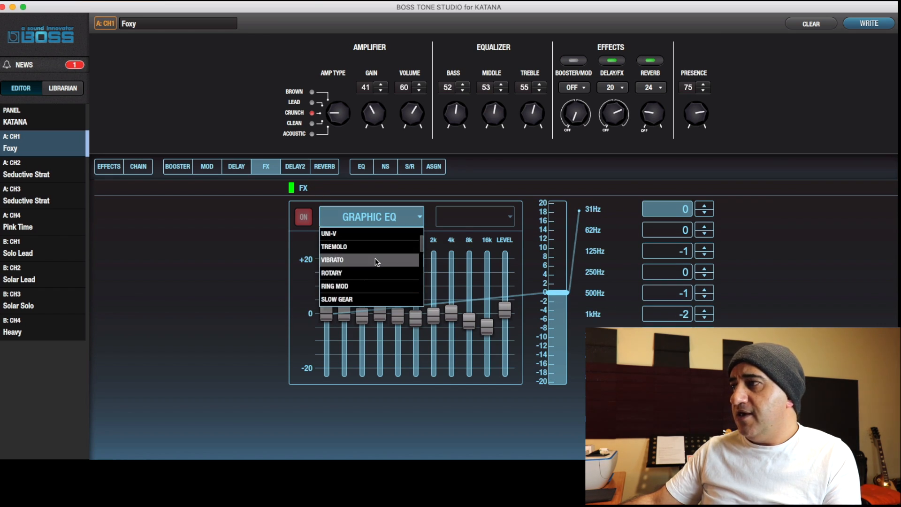
pyautogui.scroll(-5, 376, 261)
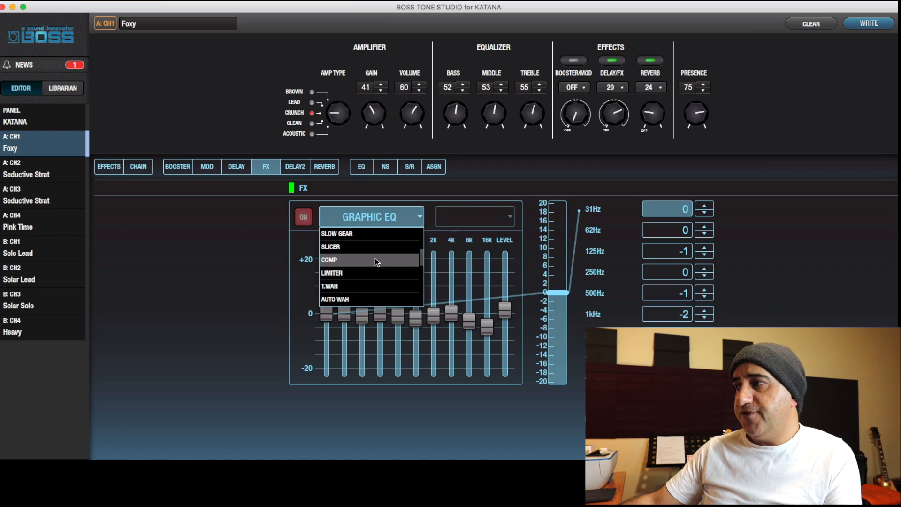
pyautogui.scroll(-3, 376, 260)
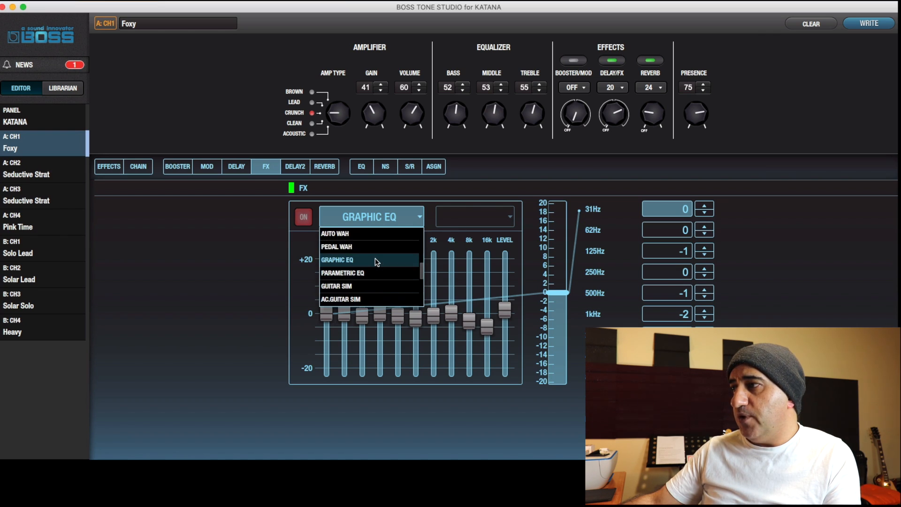
pyautogui.scroll(-6, 376, 260)
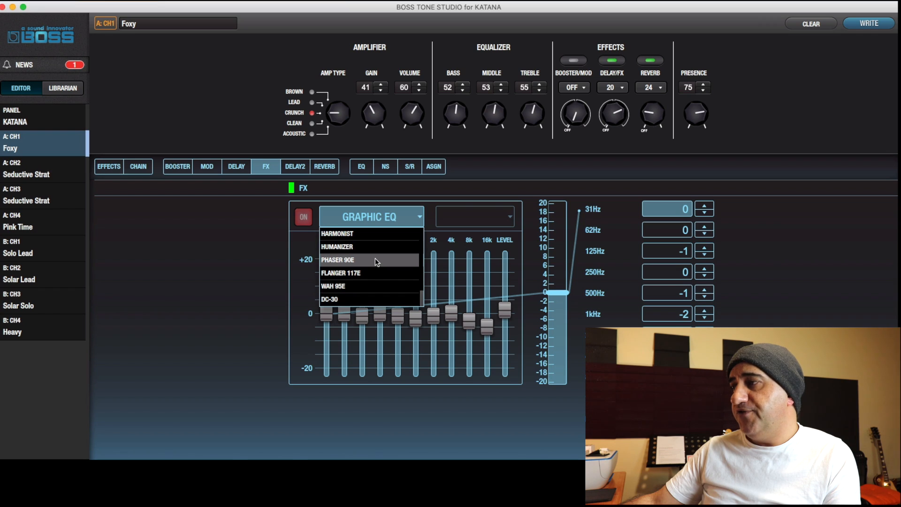
pyautogui.click(370, 297)
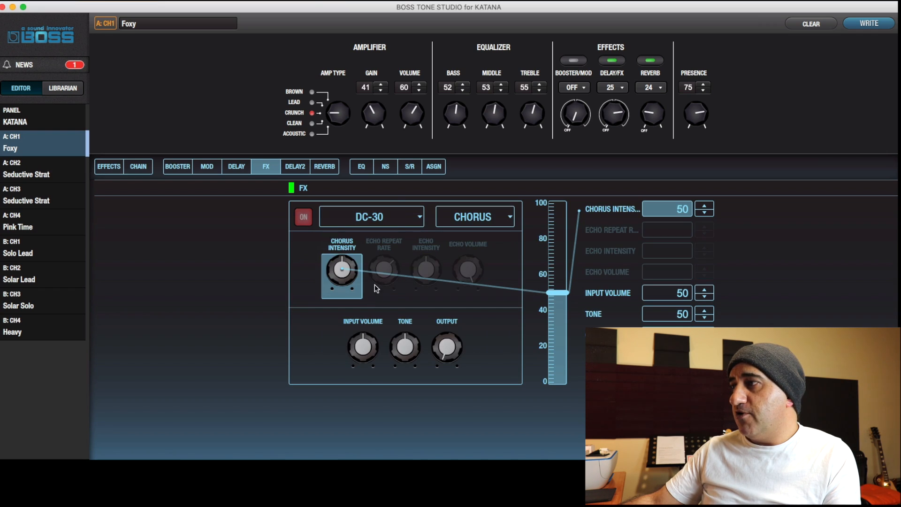
# Switch the DC-30 effect's mode to ECHO.
pyautogui.click(406, 220)
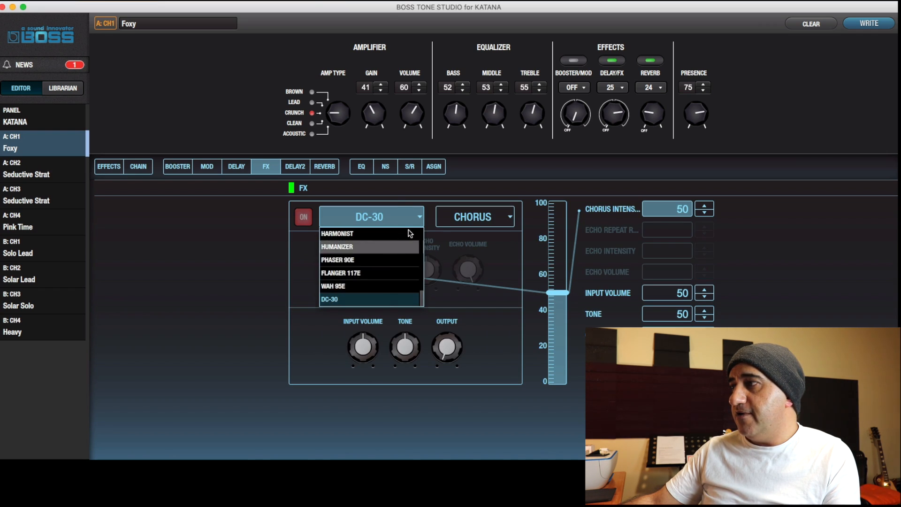
pyautogui.click(496, 219)
pyautogui.click(483, 247)
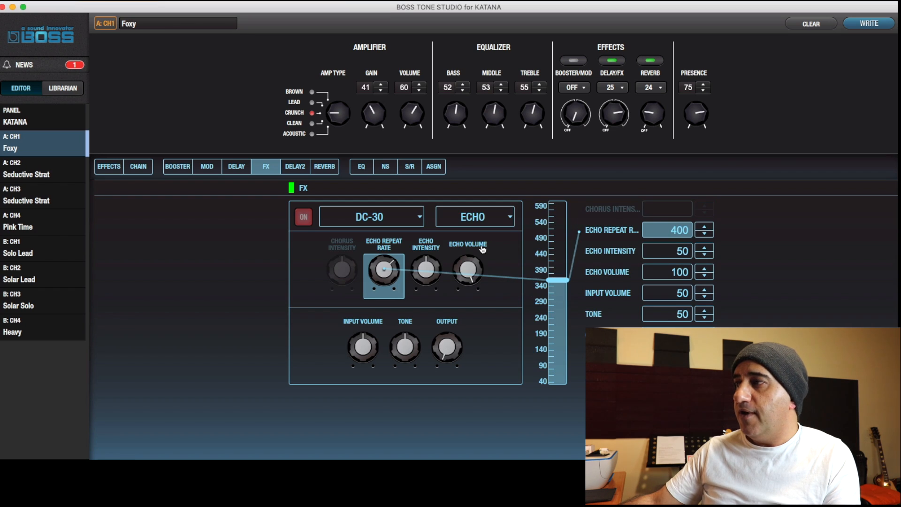
# Change the FX effect type back to GRAPHIC EQ.
pyautogui.click(413, 222)
pyautogui.scroll(10, 395, 244)
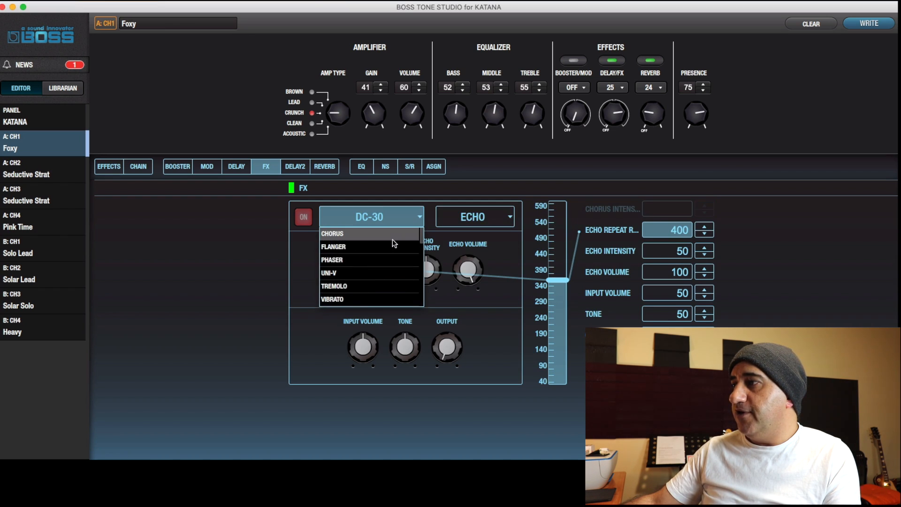
pyautogui.scroll(-5, 392, 254)
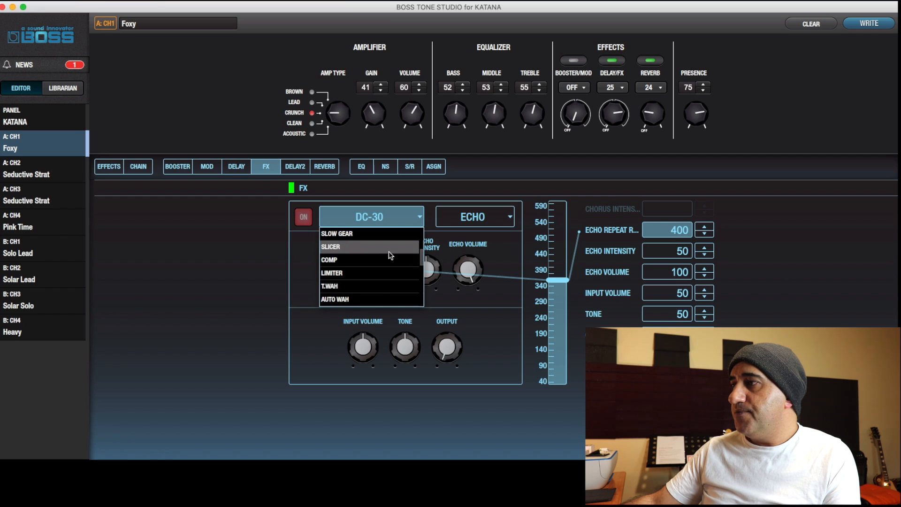
pyautogui.scroll(2, 389, 253)
pyautogui.scroll(-5, 389, 255)
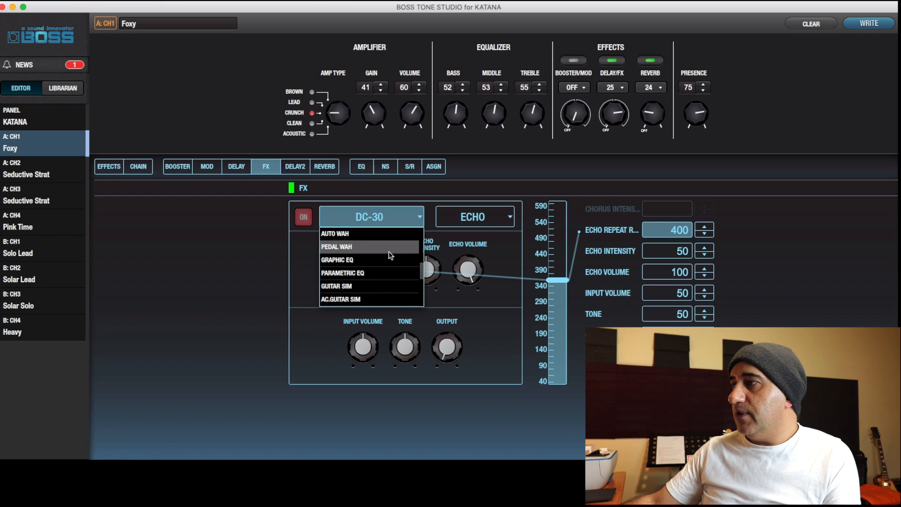
pyautogui.click(389, 260)
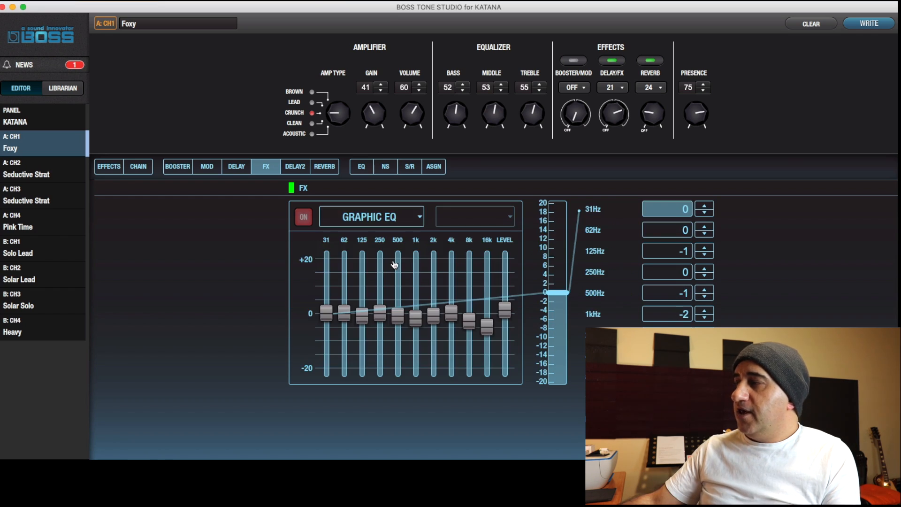
# Turn Delay/FX to 25 and set the graphic EQ's 125Hz and 250Hz to 2, 500Hz to -3 and 16k to about -11.
pyautogui.moveTo(609, 115); pyautogui.dragTo(608, 114)
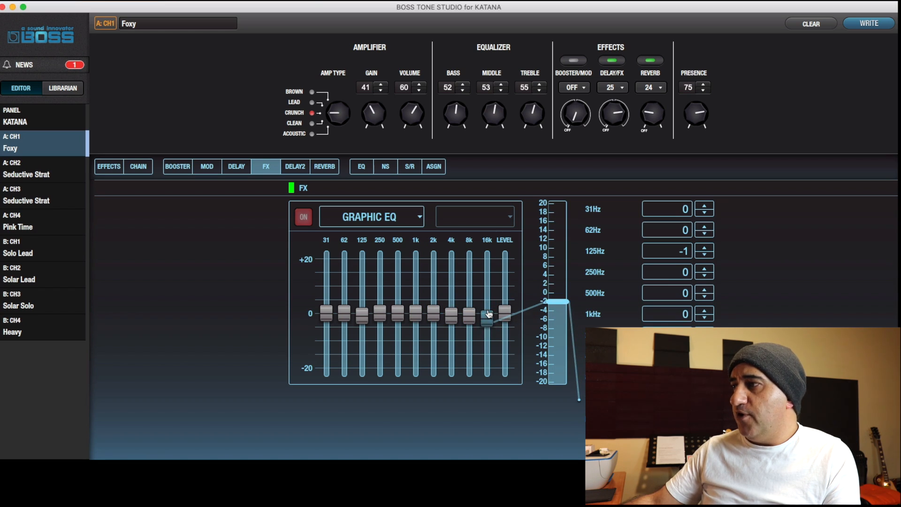
pyautogui.scroll(2, 385, 303)
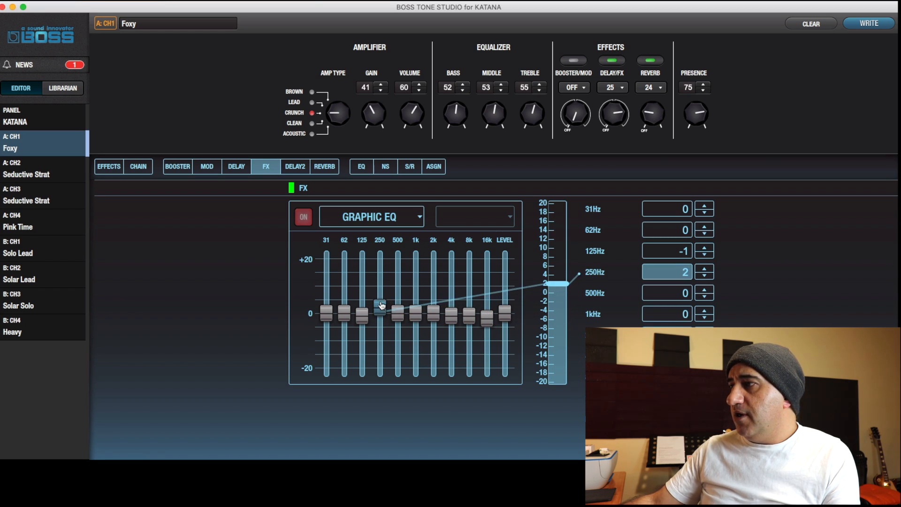
pyautogui.scroll(3, 362, 312)
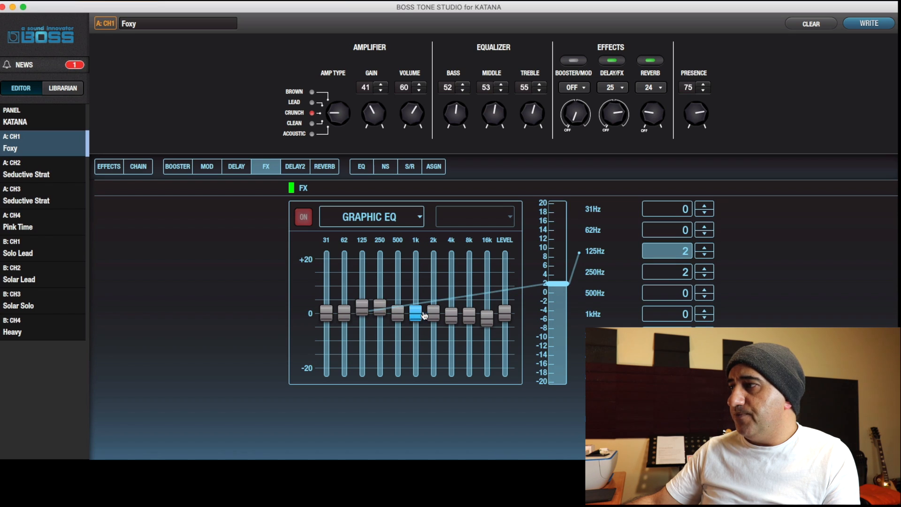
pyautogui.scroll(-3, 399, 323)
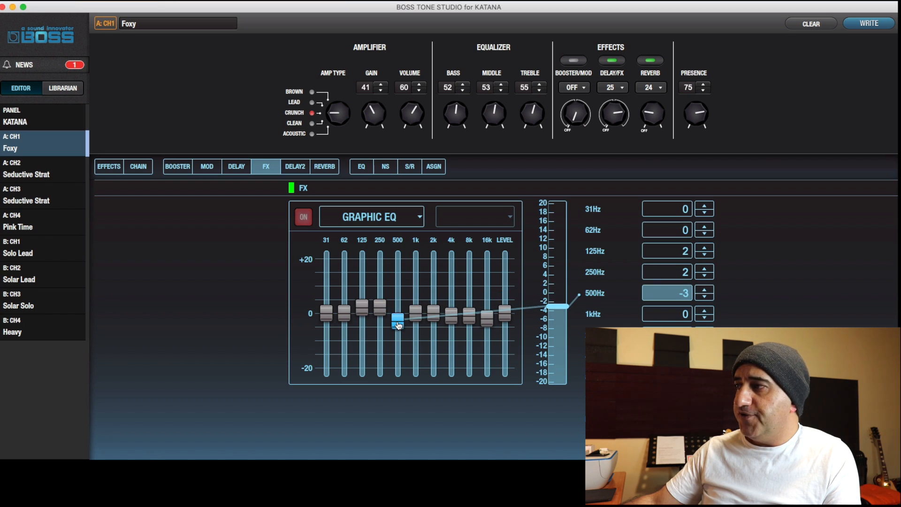
pyautogui.moveTo(487, 320); pyautogui.dragTo(488, 347)
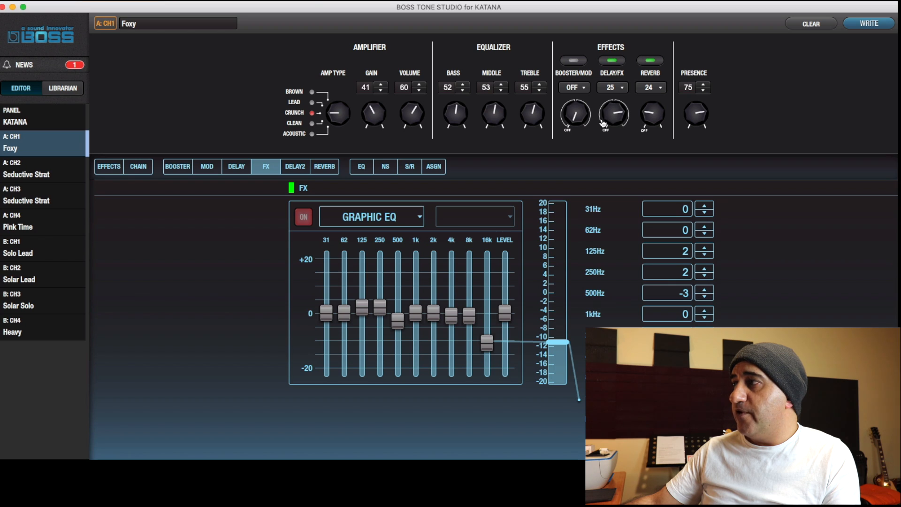
# Turn Reverb up to 29 and show the effects overview and the reverb's settings.
pyautogui.scroll(5, 659, 118)
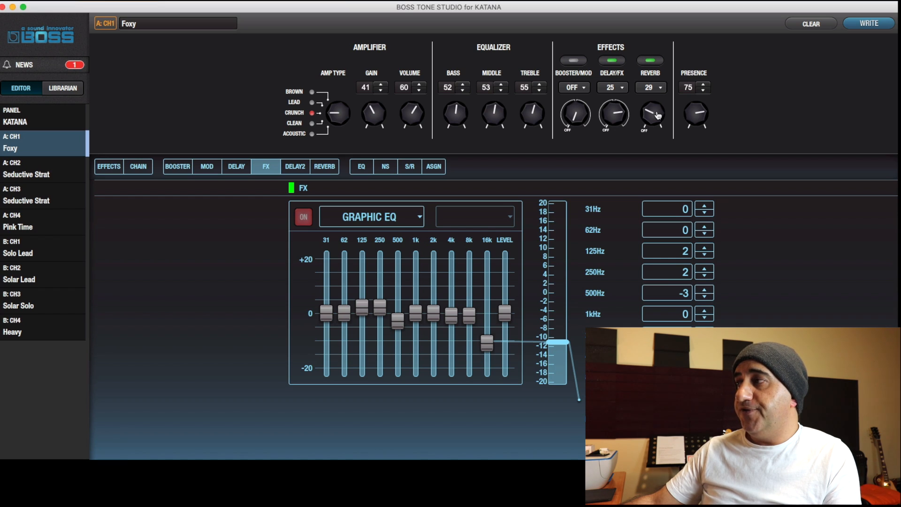
pyautogui.click(138, 167)
pyautogui.click(107, 168)
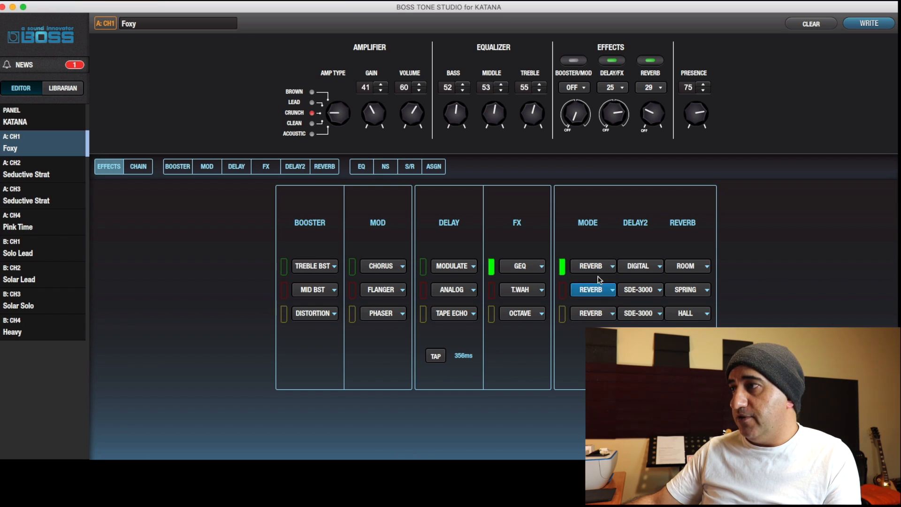
pyautogui.click(326, 172)
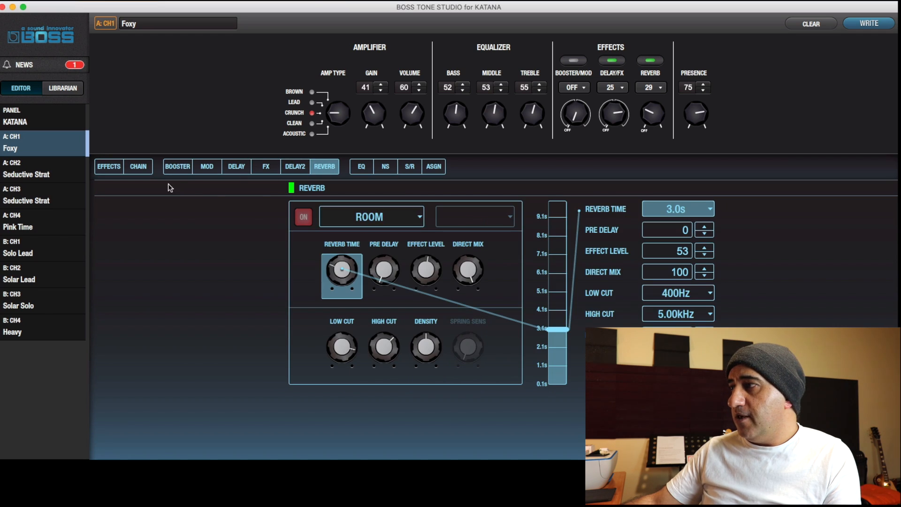
# Set the green reverb slot's mode to DLY+REV in the effects overview.
pyautogui.click(112, 172)
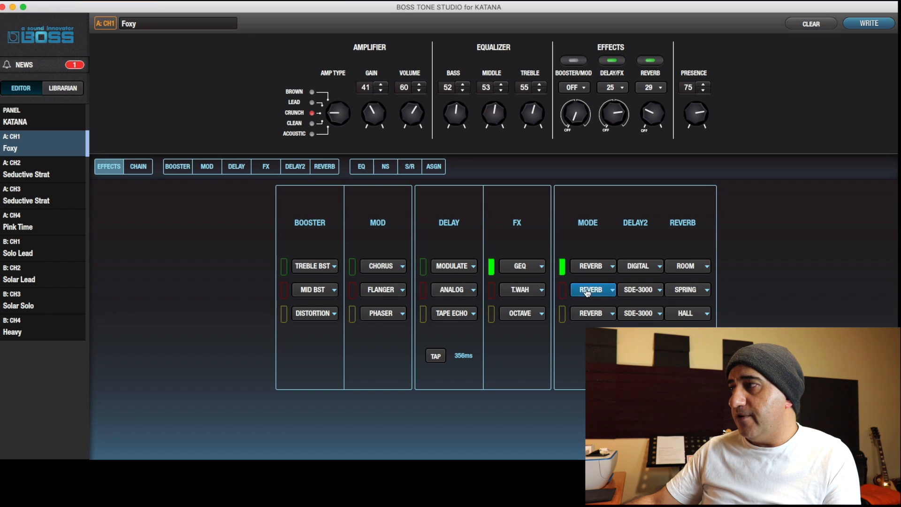
pyautogui.click(607, 269)
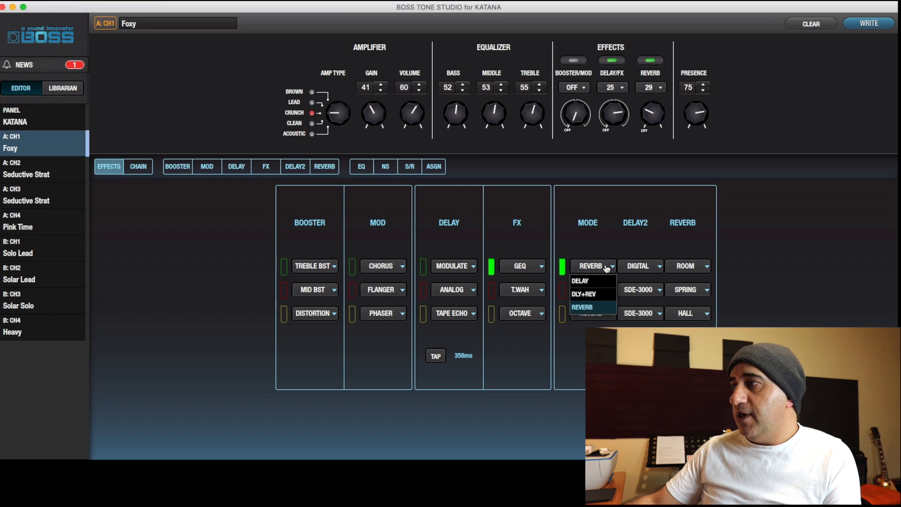
pyautogui.click(599, 296)
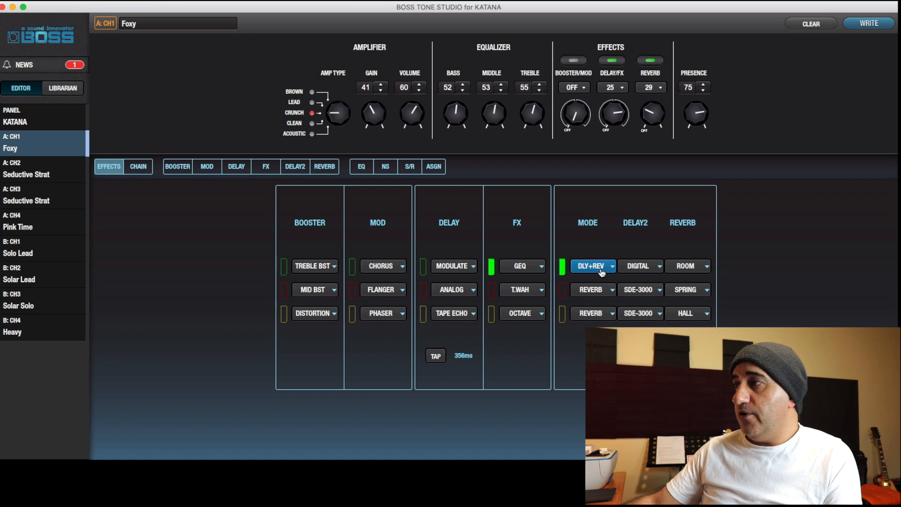
# Show the DELAY2 settings and turn the Reverb knob to 37.
pyautogui.click(292, 169)
pyautogui.scroll(6, 649, 115)
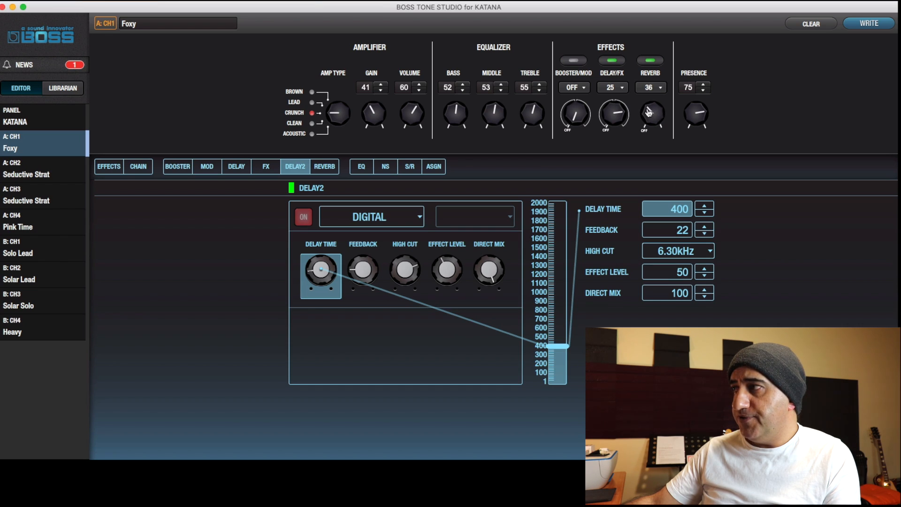
pyautogui.scroll(-3, 649, 113)
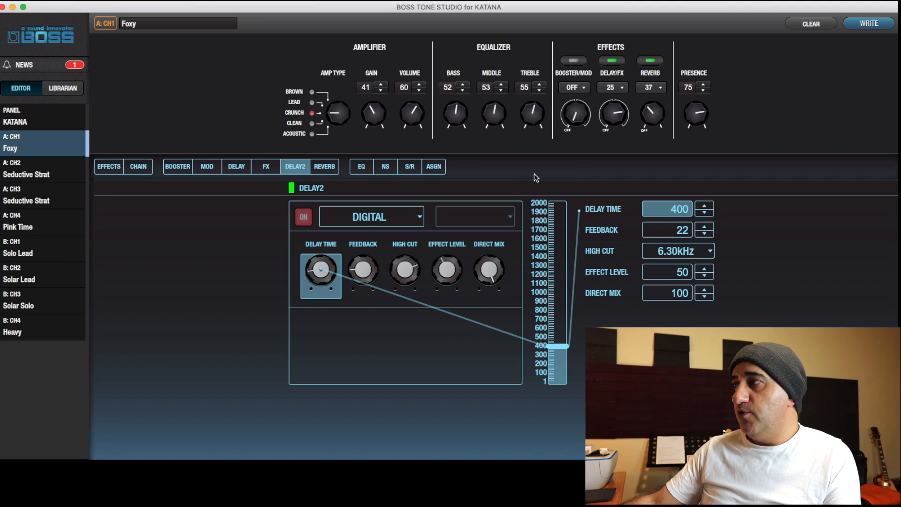
# Show the ROOM reverb's settings and try its reverb time knob.
pyautogui.click(326, 168)
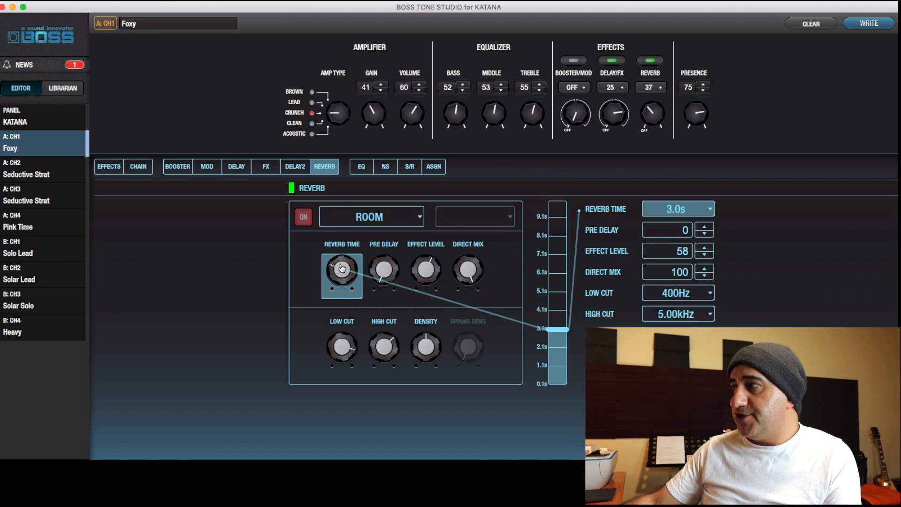
pyautogui.moveTo(343, 268); pyautogui.dragTo(345, 270)
pyautogui.scroll(2, 345, 269)
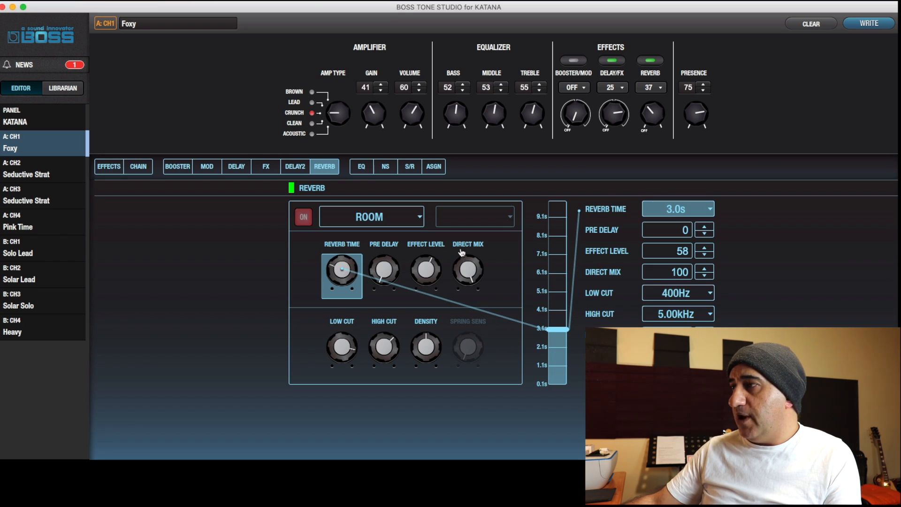
# Set the DELAY2 feedback to 23 and its delay type to TAPE ECHO.
pyautogui.click(295, 167)
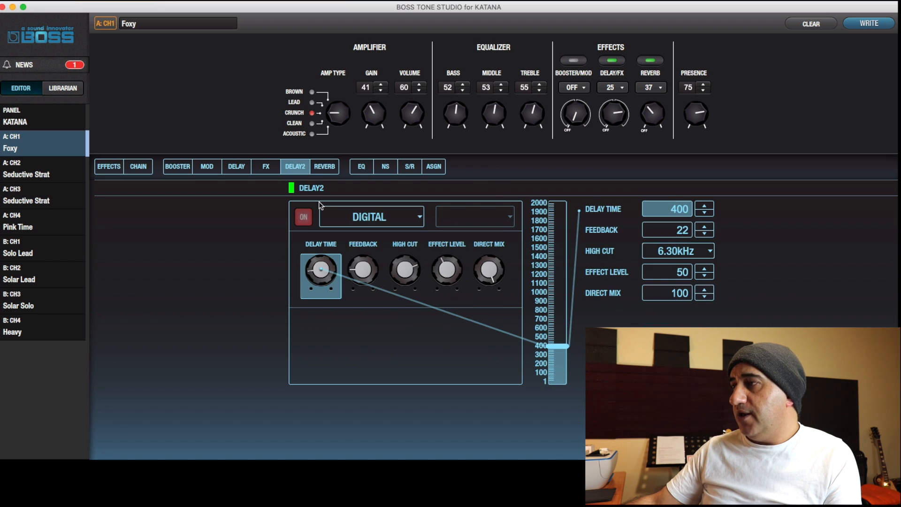
pyautogui.click(363, 273)
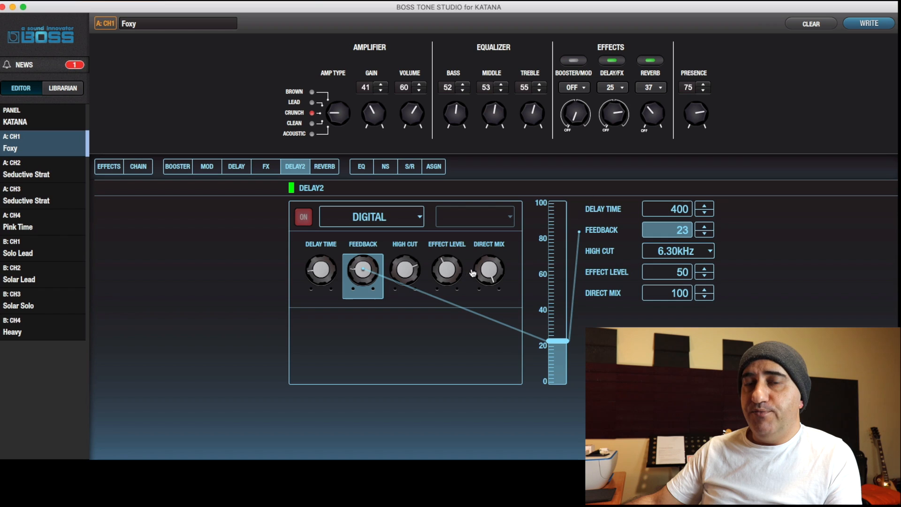
pyautogui.click(418, 218)
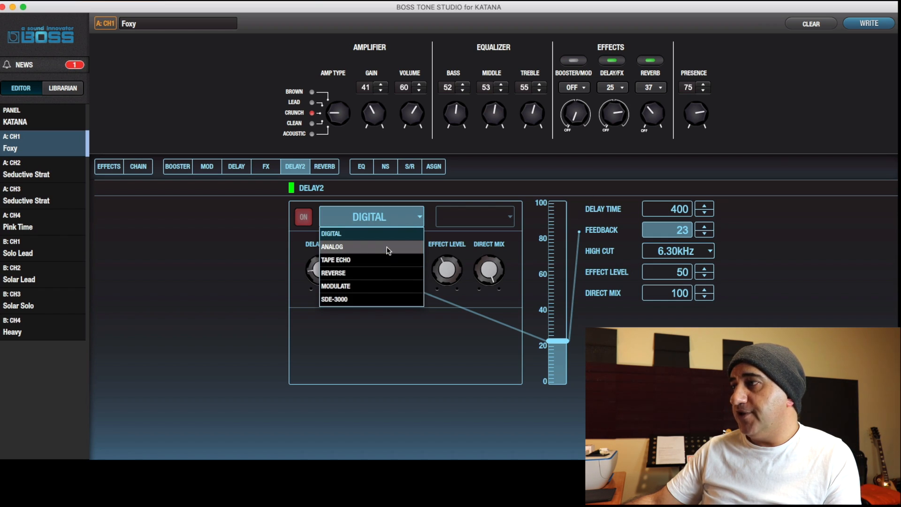
pyautogui.click(361, 260)
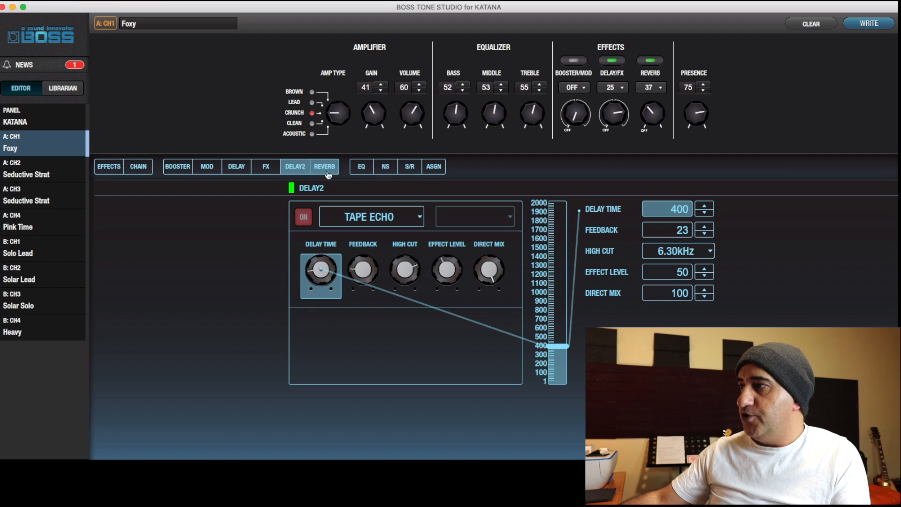
# Set the low cut of the first parametric EQ to 50.0Hz on its second settings page.
pyautogui.click(363, 171)
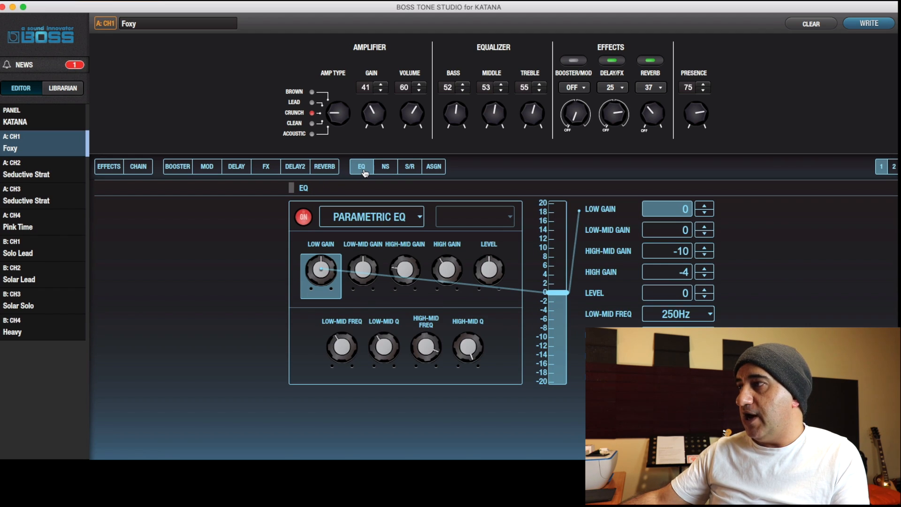
pyautogui.click(894, 167)
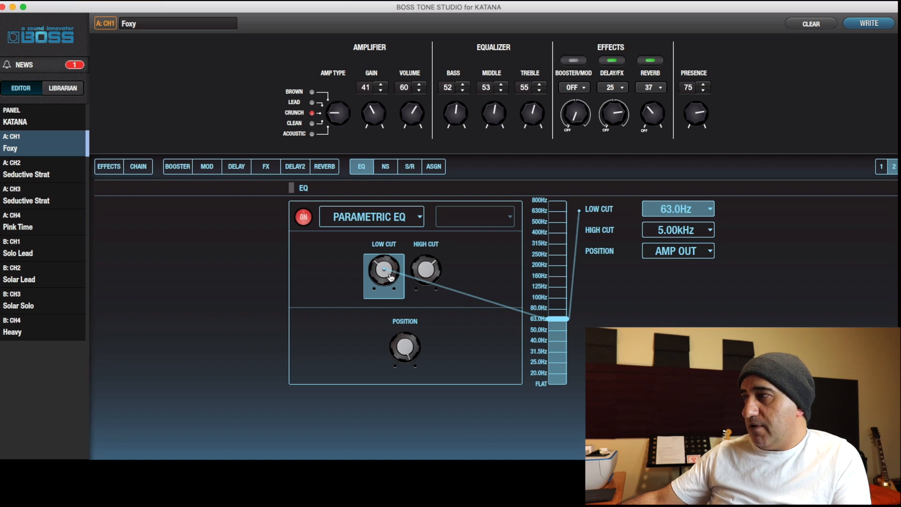
pyautogui.scroll(-1, 388, 275)
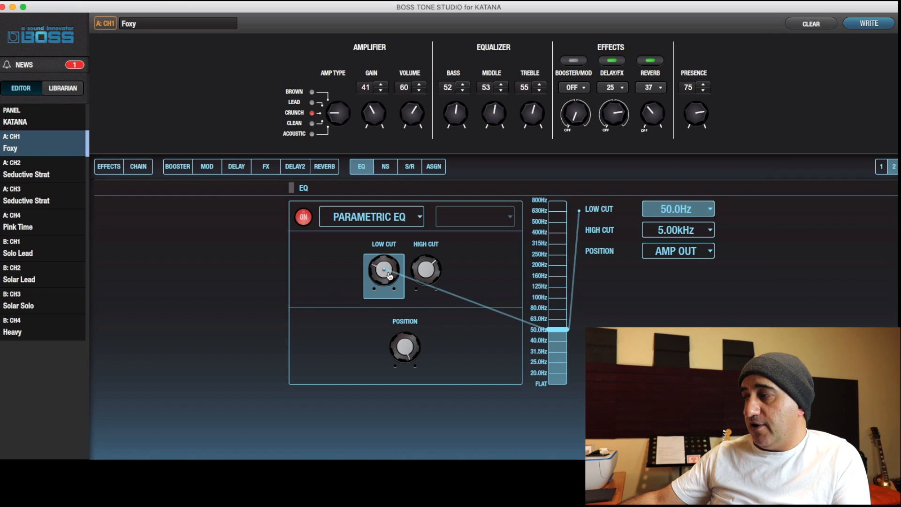
# Try the parametric EQ's low cut knob, and turn its high cut up to FLAT and back down.
pyautogui.scroll(2, 389, 276)
pyautogui.scroll(-2, 389, 275)
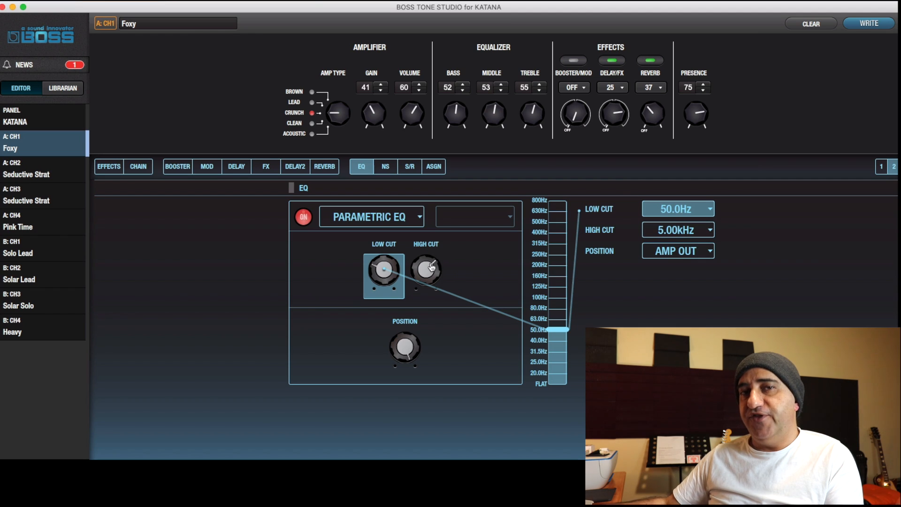
pyautogui.moveTo(432, 267); pyautogui.dragTo(433, 245)
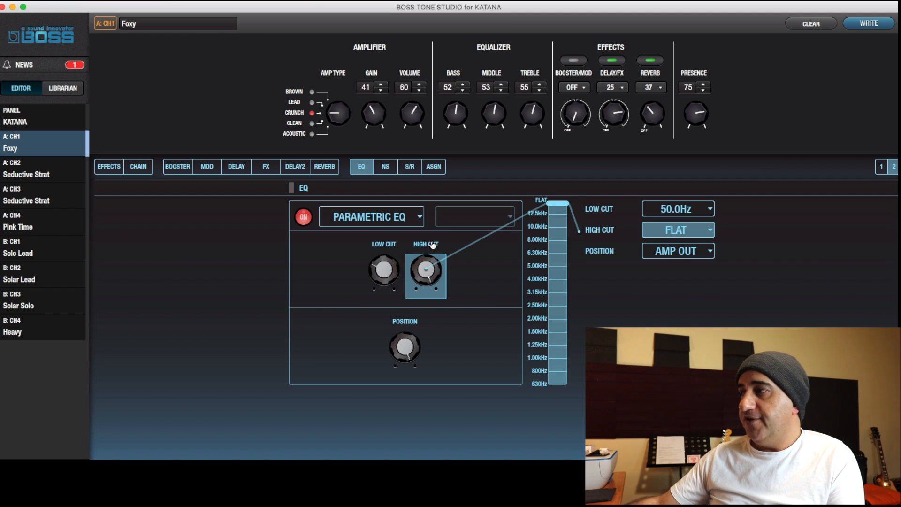
pyautogui.moveTo(433, 245); pyautogui.dragTo(428, 267)
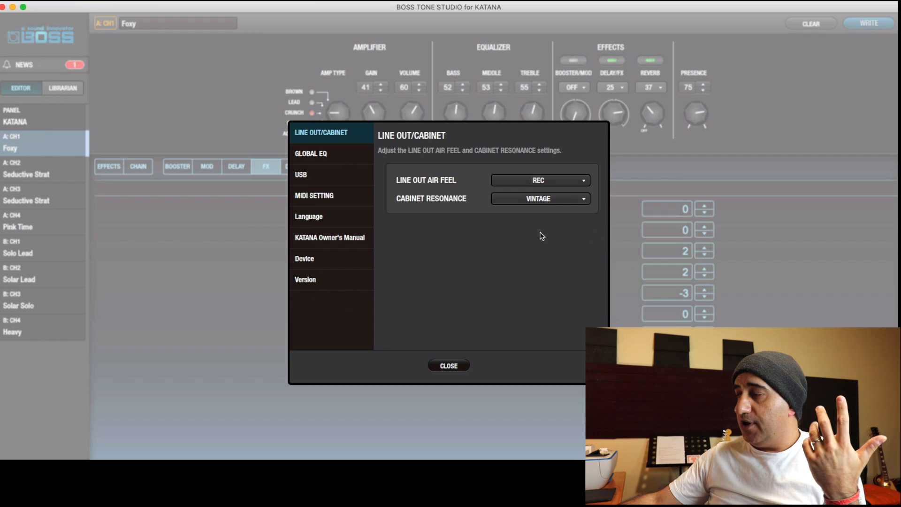
# View the LINE OUT AIR FEEL choices and try the CABINET RESONANCE options, ending on VINTAGE.
pyautogui.click(543, 181)
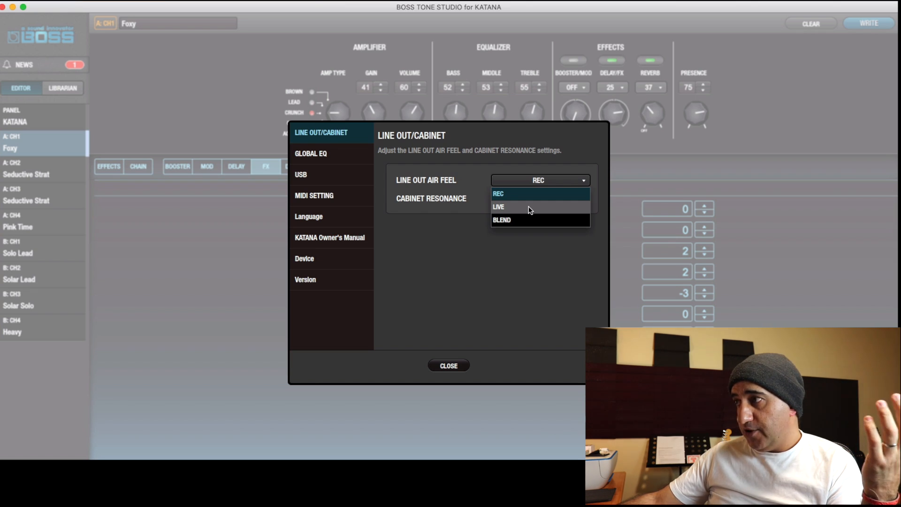
pyautogui.click(545, 251)
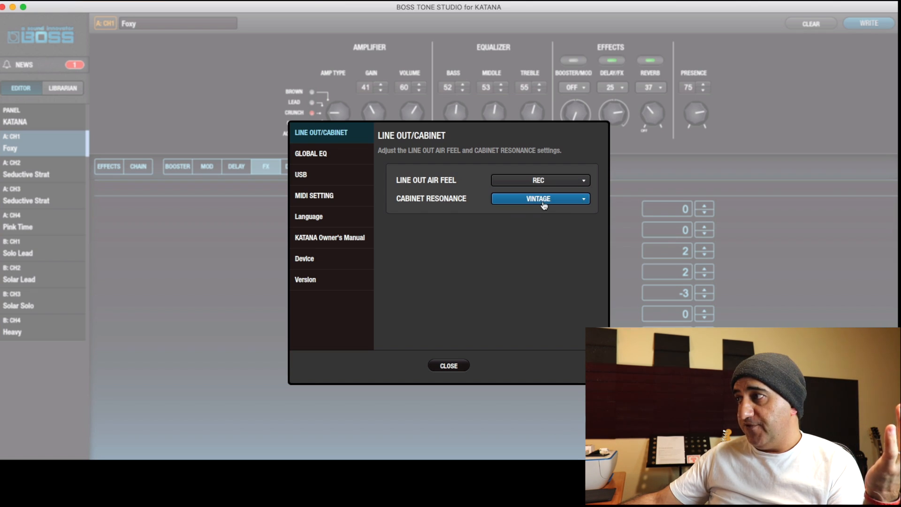
pyautogui.click(544, 205)
pyautogui.click(543, 228)
pyautogui.click(542, 200)
pyautogui.click(540, 238)
pyautogui.click(549, 203)
pyautogui.click(547, 215)
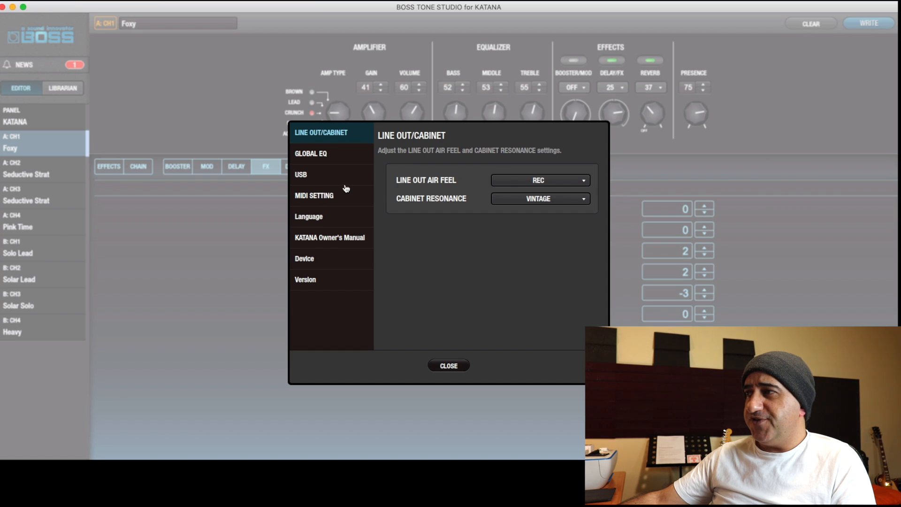
# Show the USB settings for mix, effect out and dry out levels, and close the settings window.
pyautogui.click(315, 179)
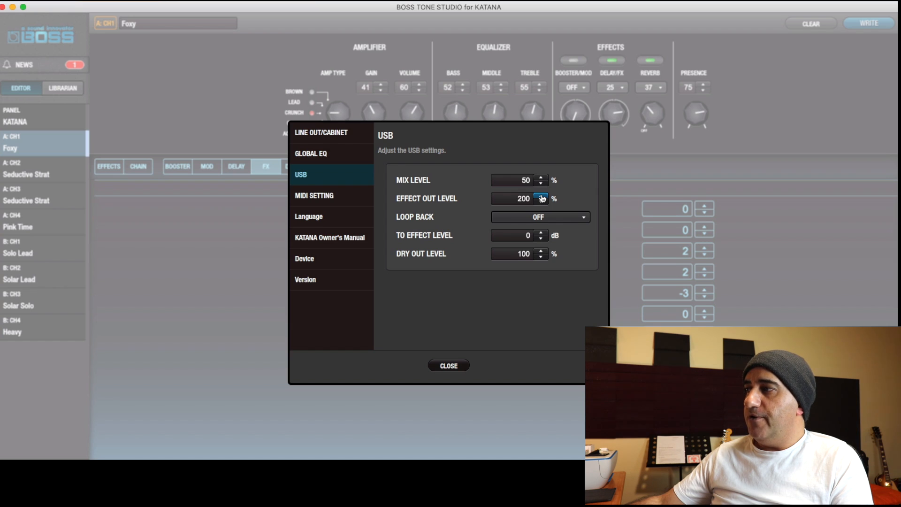
pyautogui.click(450, 366)
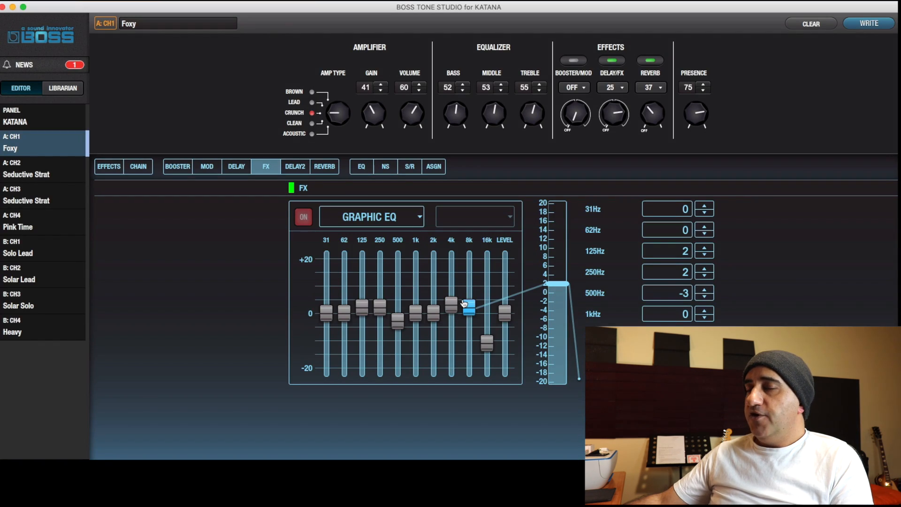